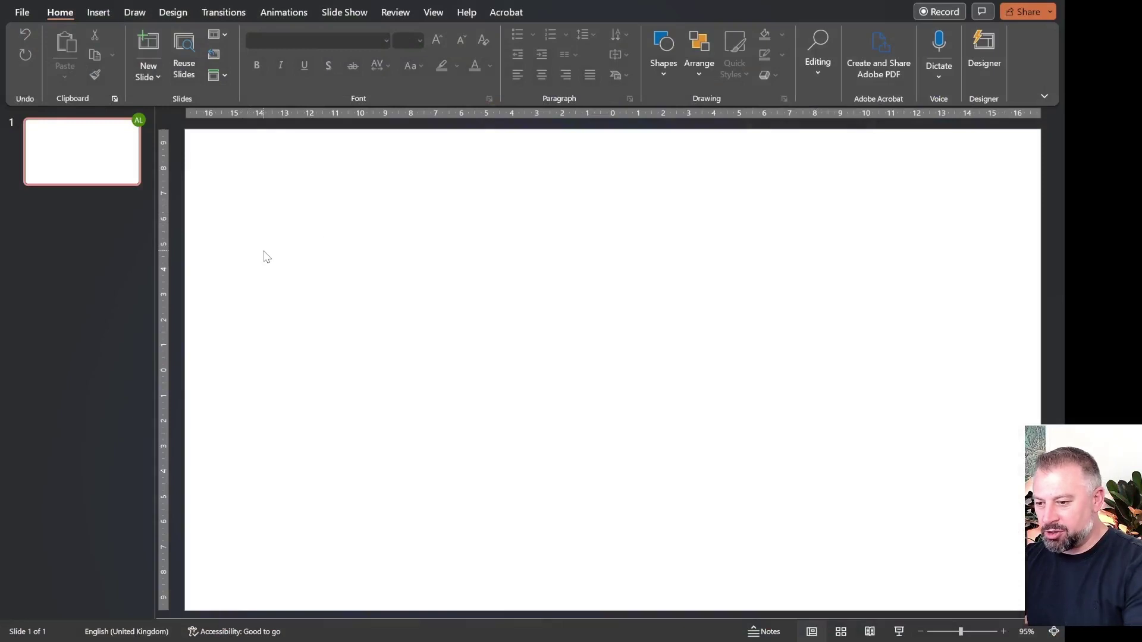
Bring an audio file from the file explorer onto slide 1, near the slide's upper-left corner
{"action": "key", "text": "alt+Tab"}
{"action": "left_click_drag", "start_coordinate": [57, 153], "coordinate": [176, 170]}
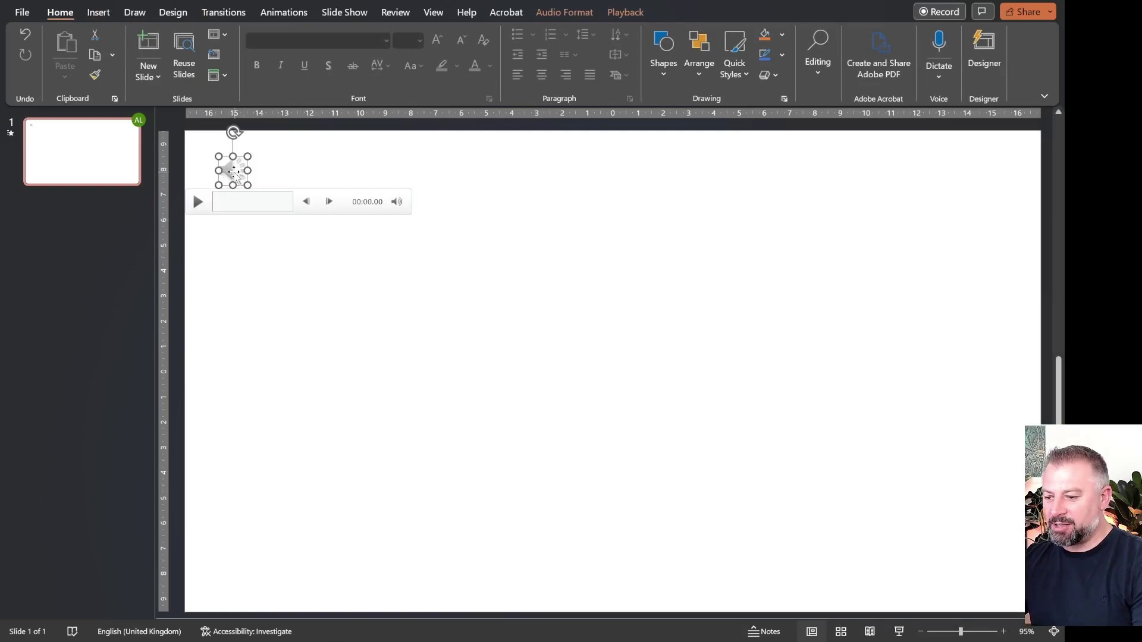
{"action": "left_click", "coordinate": [279, 172]}
Jump to several positions along the slide 1 audio clip's timeline, ending near its start
{"action": "left_click", "coordinate": [232, 170]}
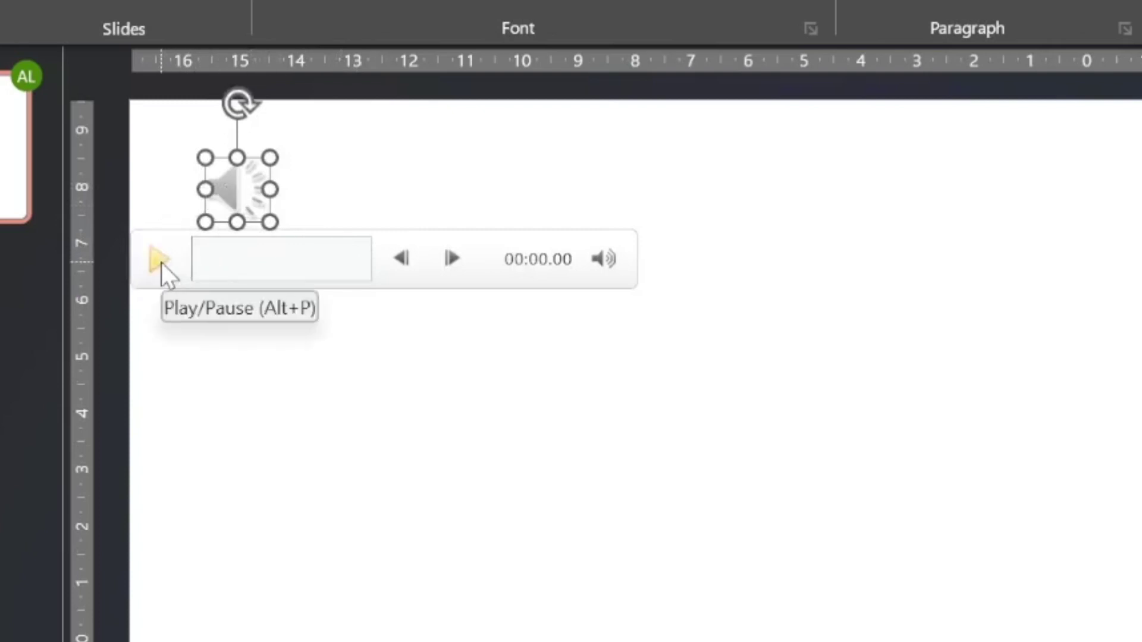
{"action": "left_click", "coordinate": [244, 260]}
{"action": "left_click", "coordinate": [312, 262]}
{"action": "left_click", "coordinate": [344, 262]}
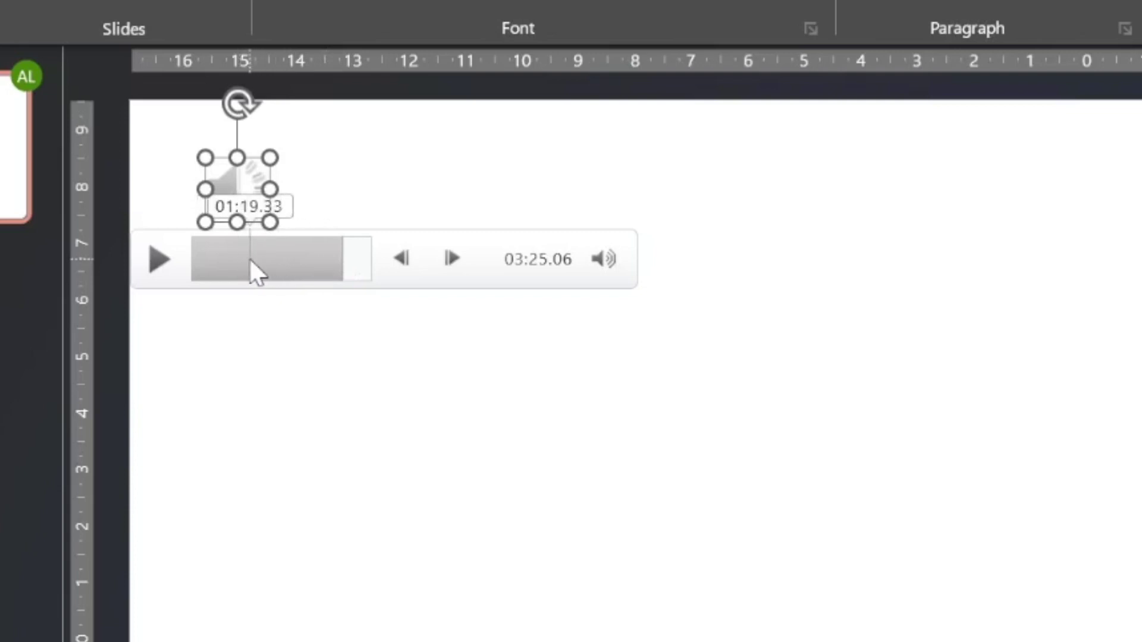
{"action": "left_click", "coordinate": [208, 259]}
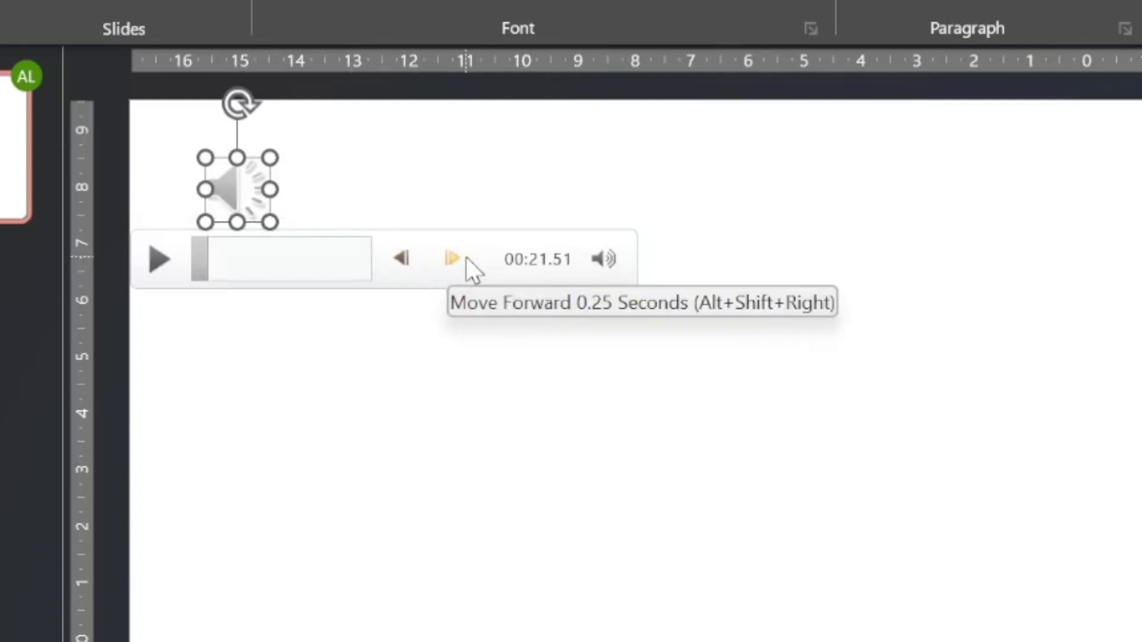
{"action": "left_click", "coordinate": [308, 334]}
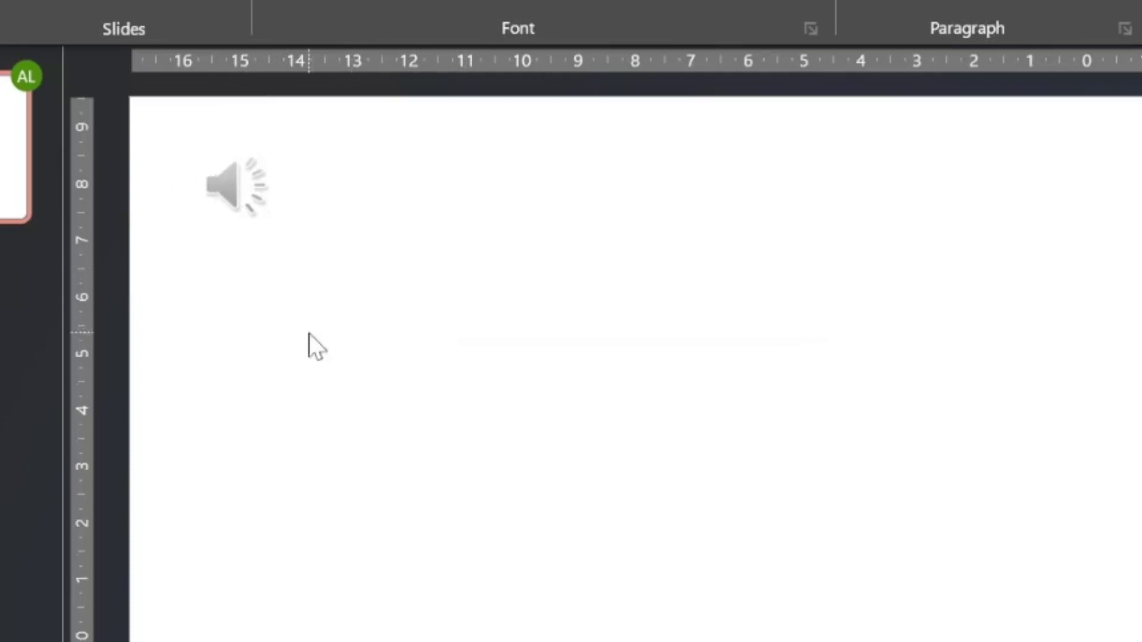
Lower the volume of the audio clip on slide 1 to about the middle of its range
{"action": "left_click", "coordinate": [252, 202]}
{"action": "mouse_move", "coordinate": [604, 257]}
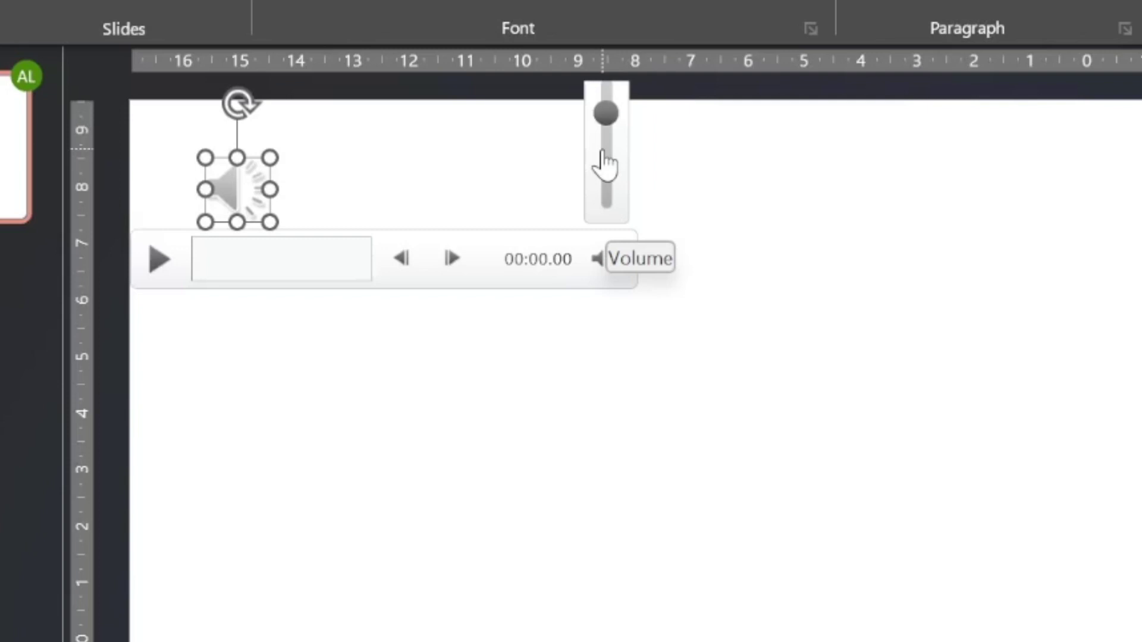
{"action": "left_click_drag", "start_coordinate": [605, 113], "coordinate": [605, 161]}
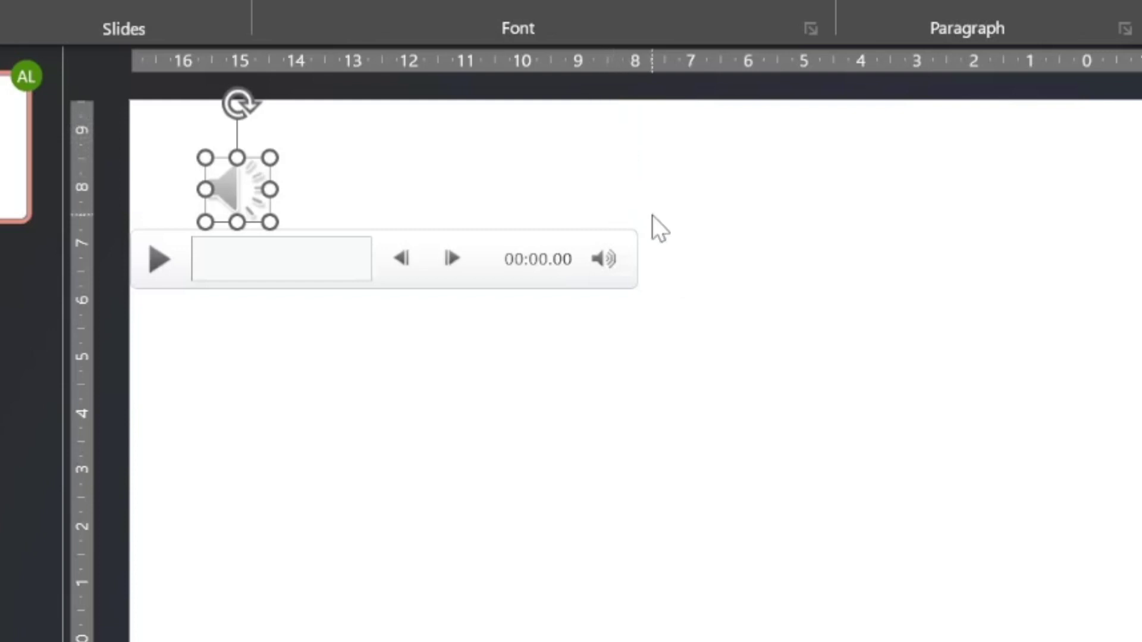
{"action": "left_click", "coordinate": [509, 369]}
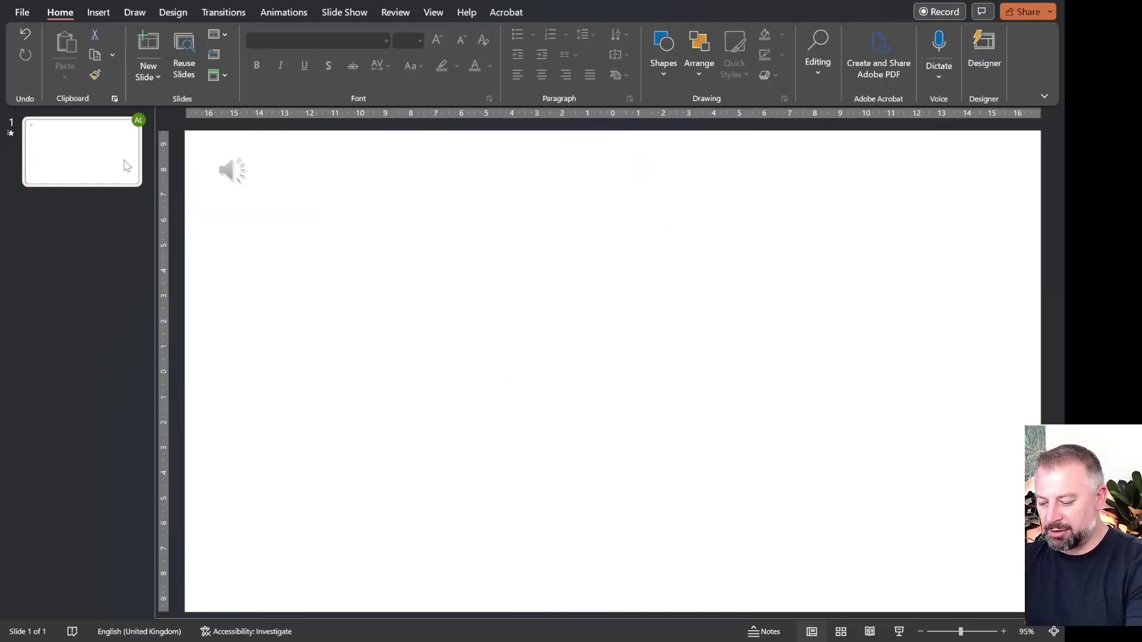
Make a copy of slide 1, including its audio clip, as slide 2
{"action": "left_click", "coordinate": [127, 166]}
{"action": "key", "text": "ctrl+c"}
{"action": "key", "text": "ctrl+v"}
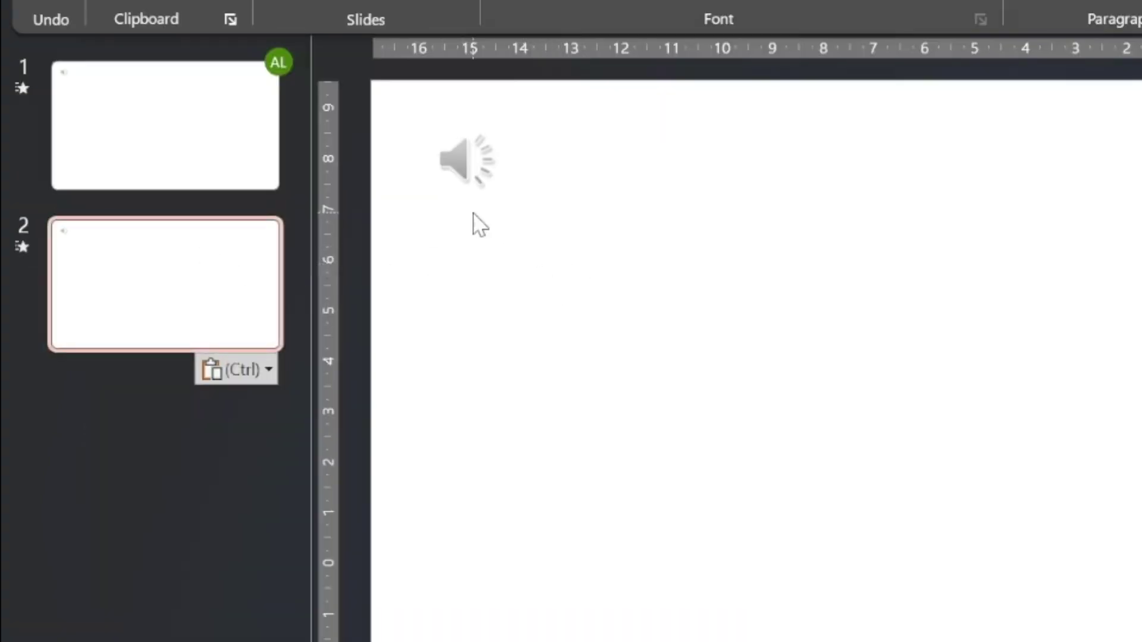
Raise the volume of the copied audio clip on slide 2 above the middle of its range
{"action": "left_click", "coordinate": [469, 173]}
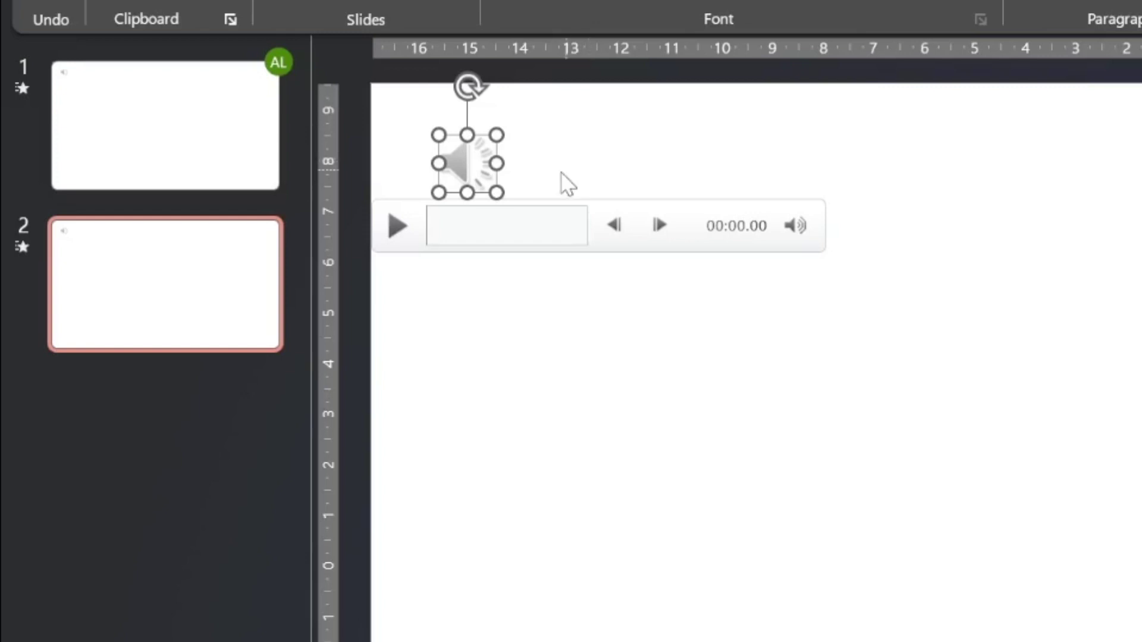
{"action": "mouse_move", "coordinate": [794, 229]}
{"action": "left_click", "coordinate": [797, 113]}
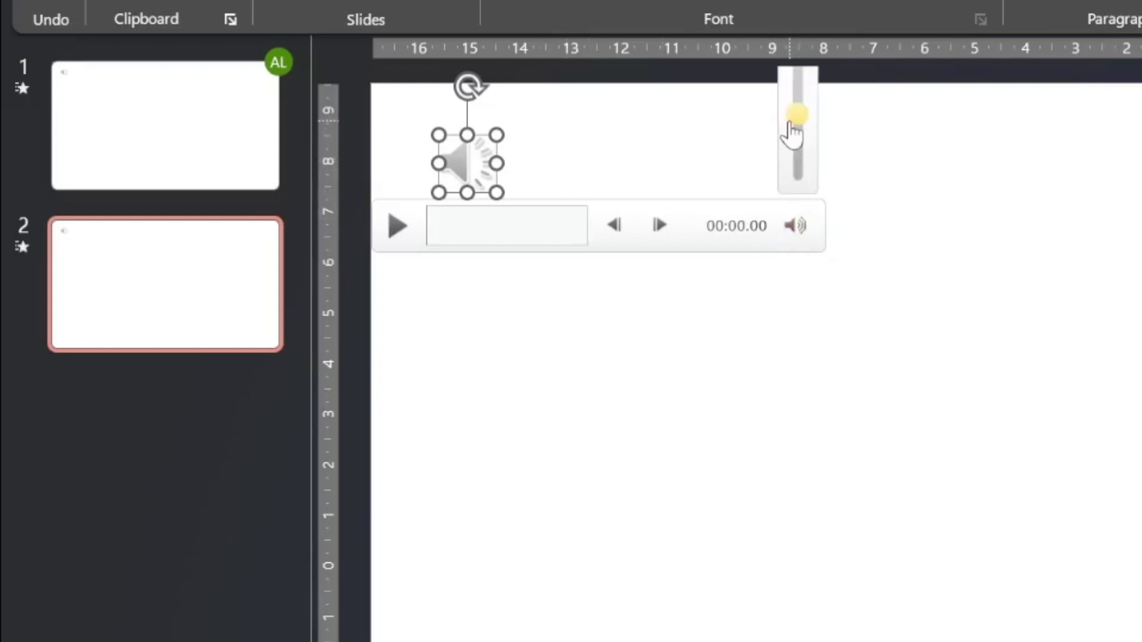
{"action": "left_click_drag", "start_coordinate": [794, 107], "coordinate": [796, 89]}
{"action": "left_click", "coordinate": [955, 262]}
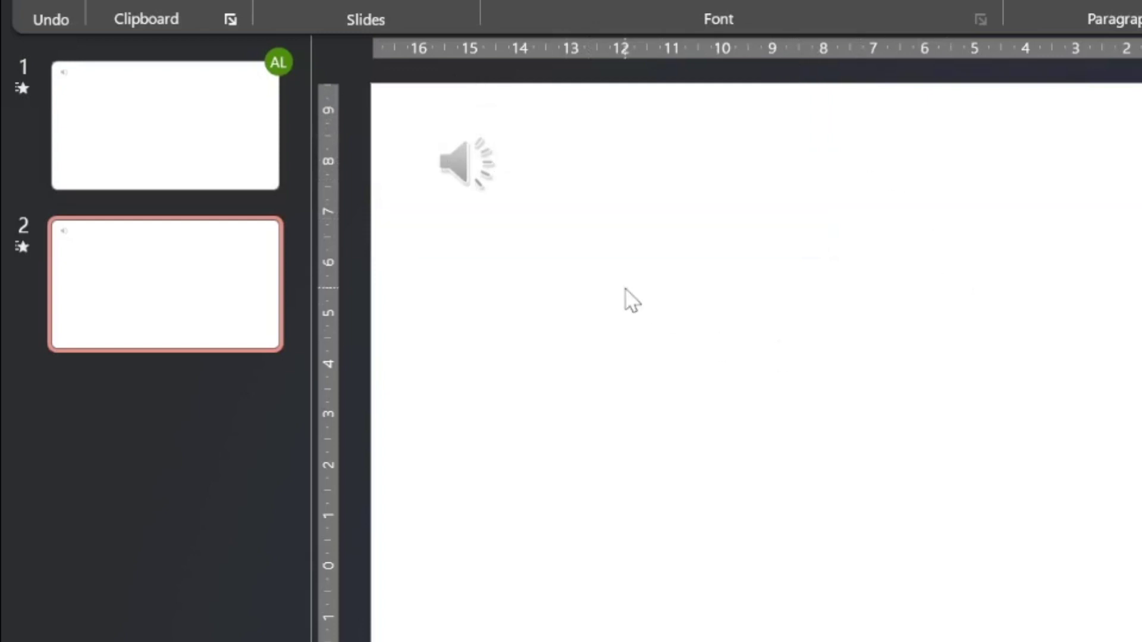
Compare the volume settings of the audio clips on slides 1 and 2
{"action": "left_click", "coordinate": [216, 143]}
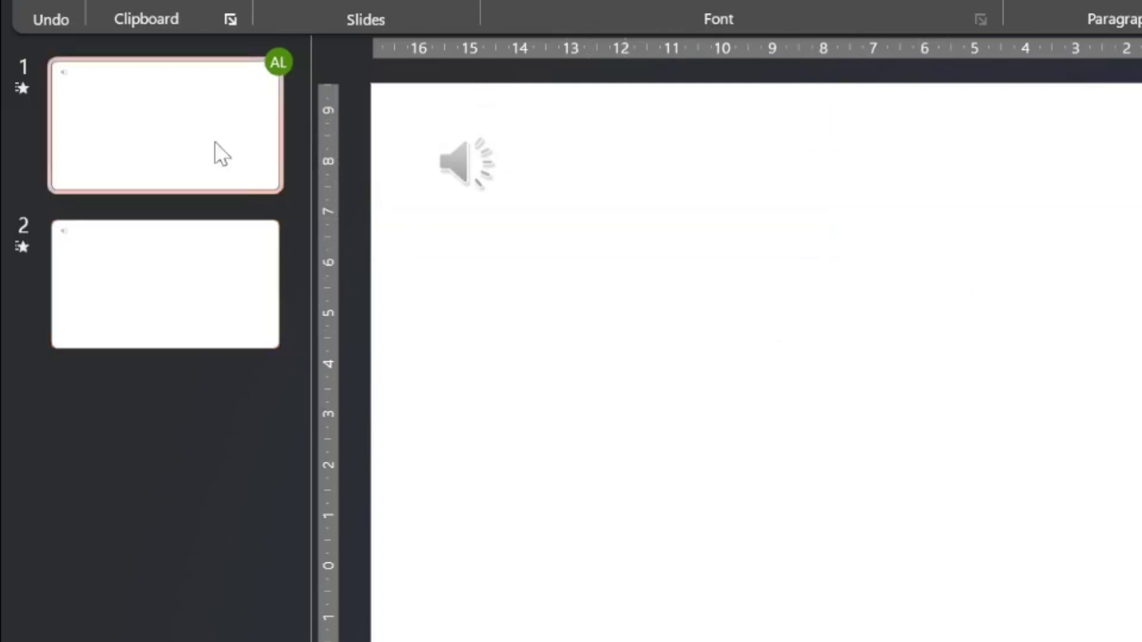
{"action": "left_click", "coordinate": [467, 149]}
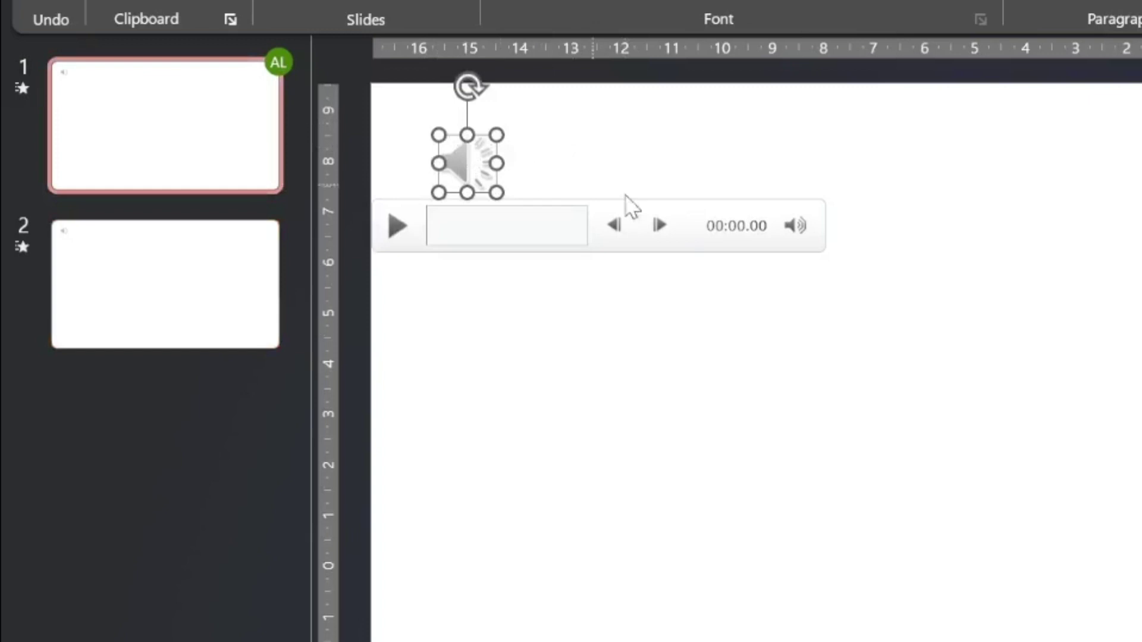
{"action": "mouse_move", "coordinate": [798, 229]}
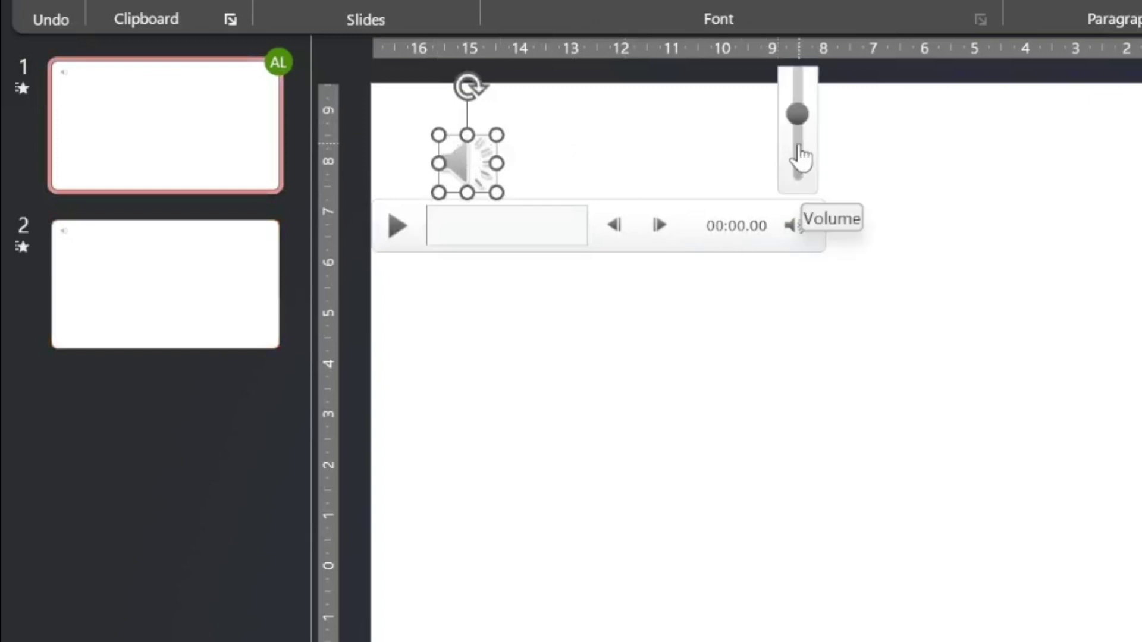
{"action": "left_click", "coordinate": [235, 275]}
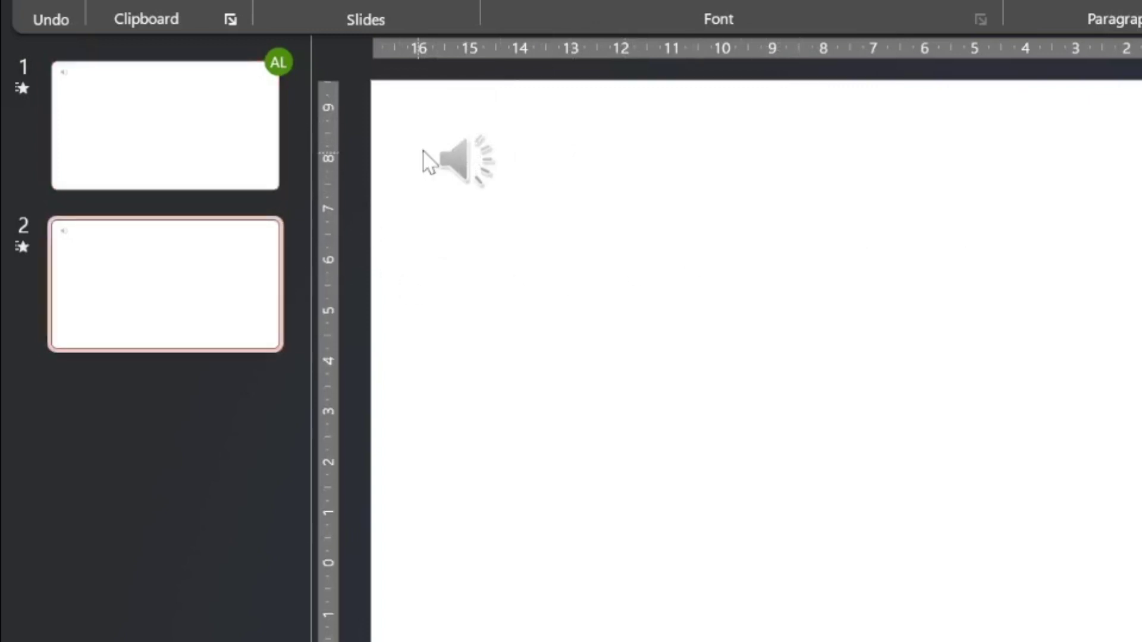
{"action": "left_click", "coordinate": [464, 160]}
{"action": "mouse_move", "coordinate": [806, 229]}
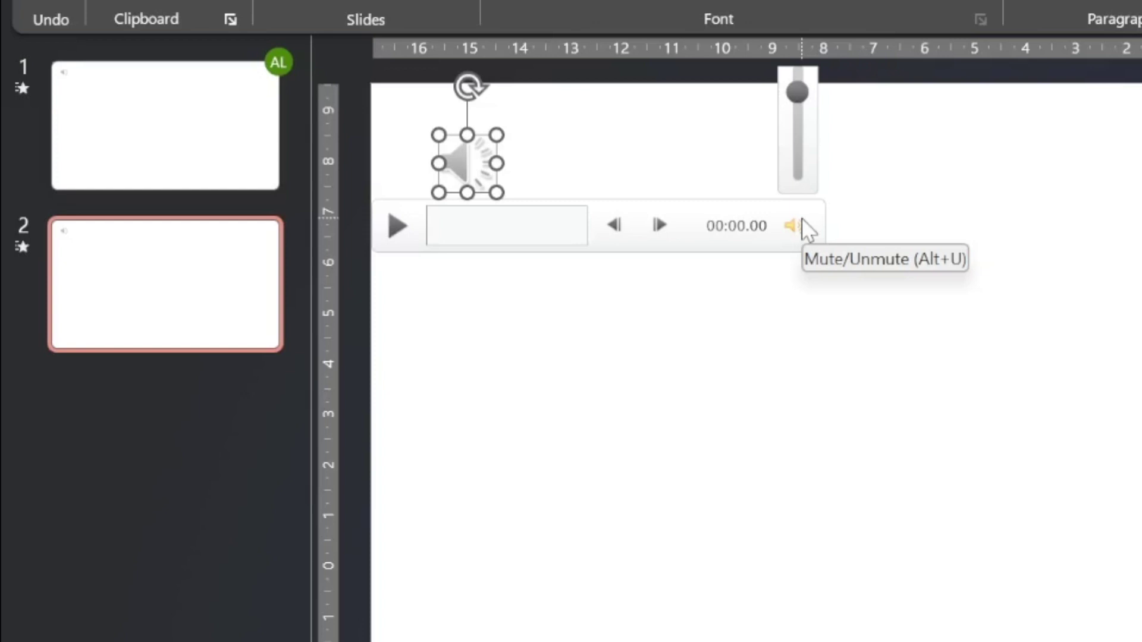
{"action": "left_click", "coordinate": [621, 362]}
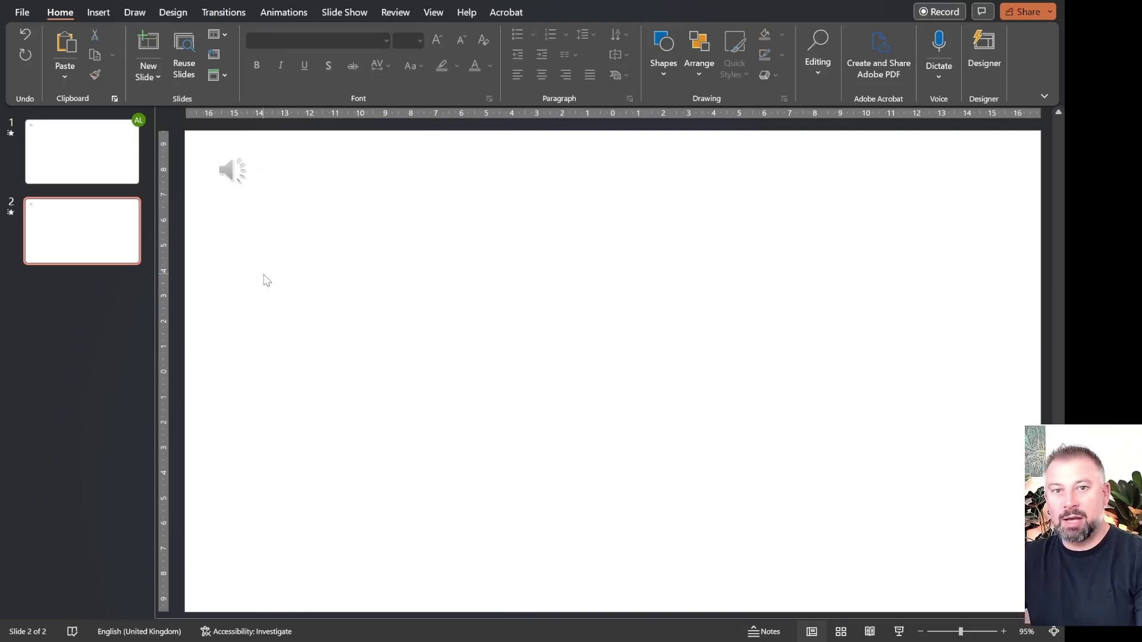
Insert the audio file "Firework - Backing Track" from the Resources folder on the PC into slide 2
{"action": "left_click", "coordinate": [102, 14]}
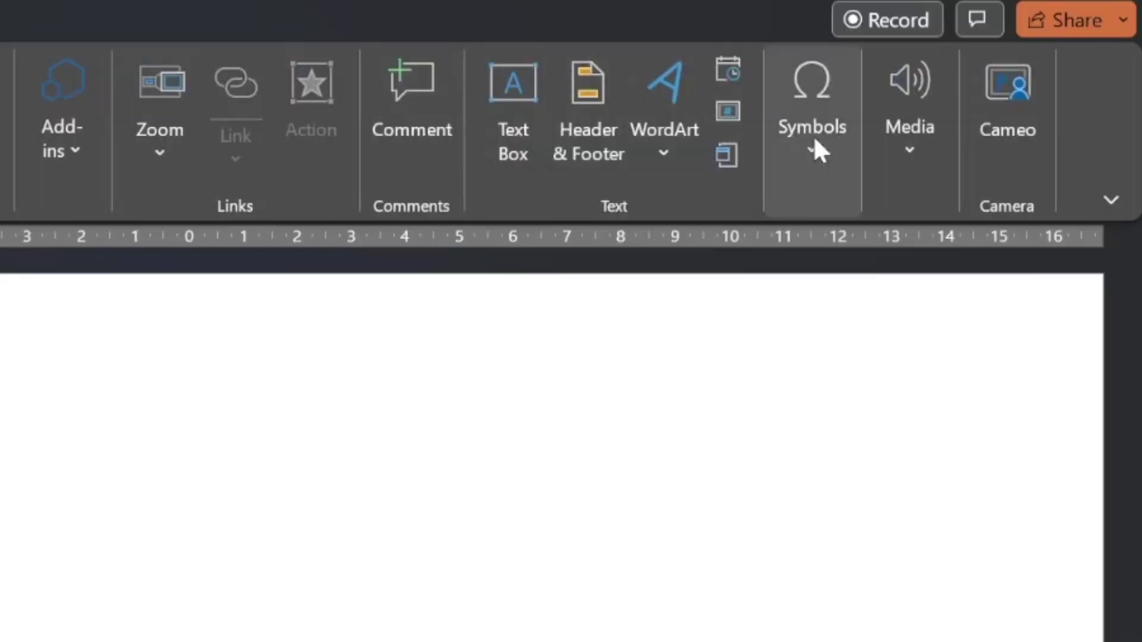
{"action": "left_click", "coordinate": [935, 165]}
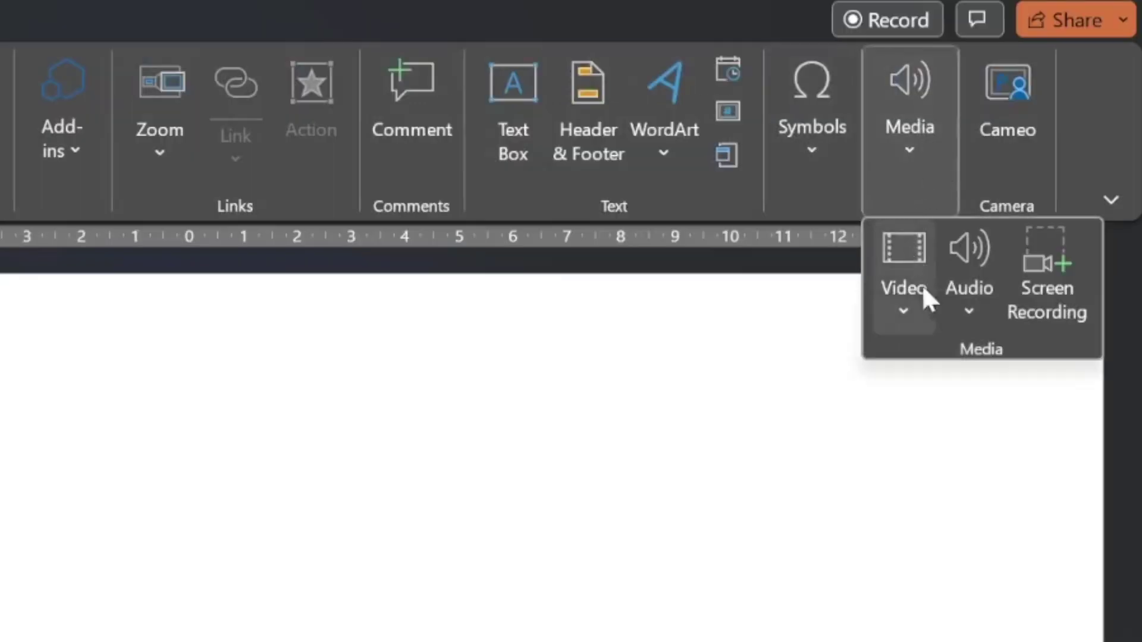
{"action": "left_click", "coordinate": [977, 312]}
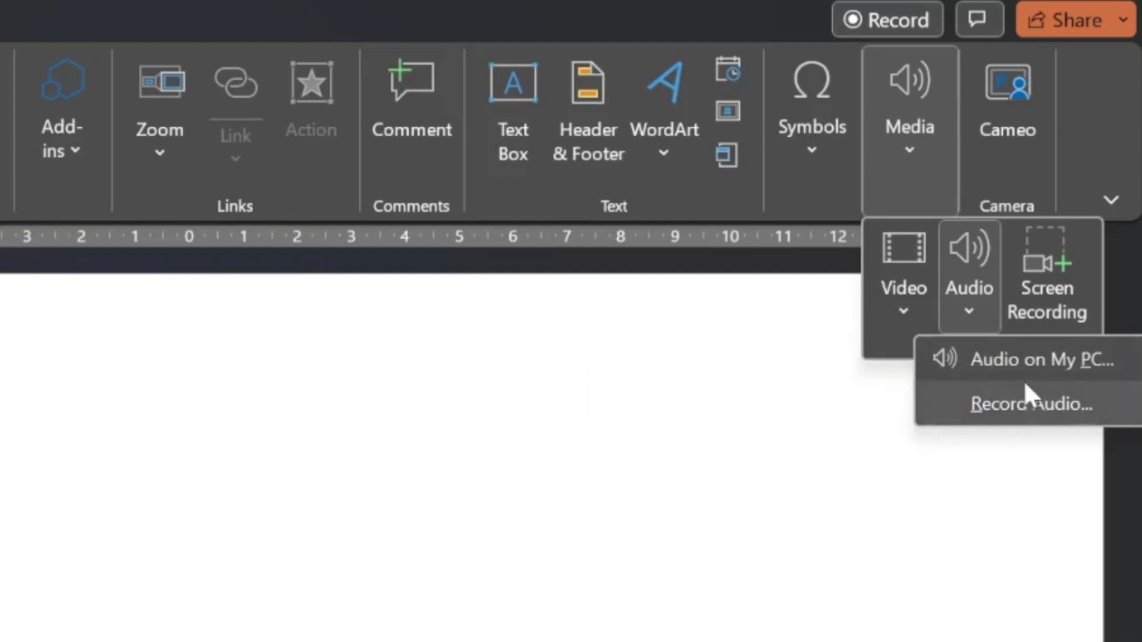
{"action": "left_click", "coordinate": [989, 356]}
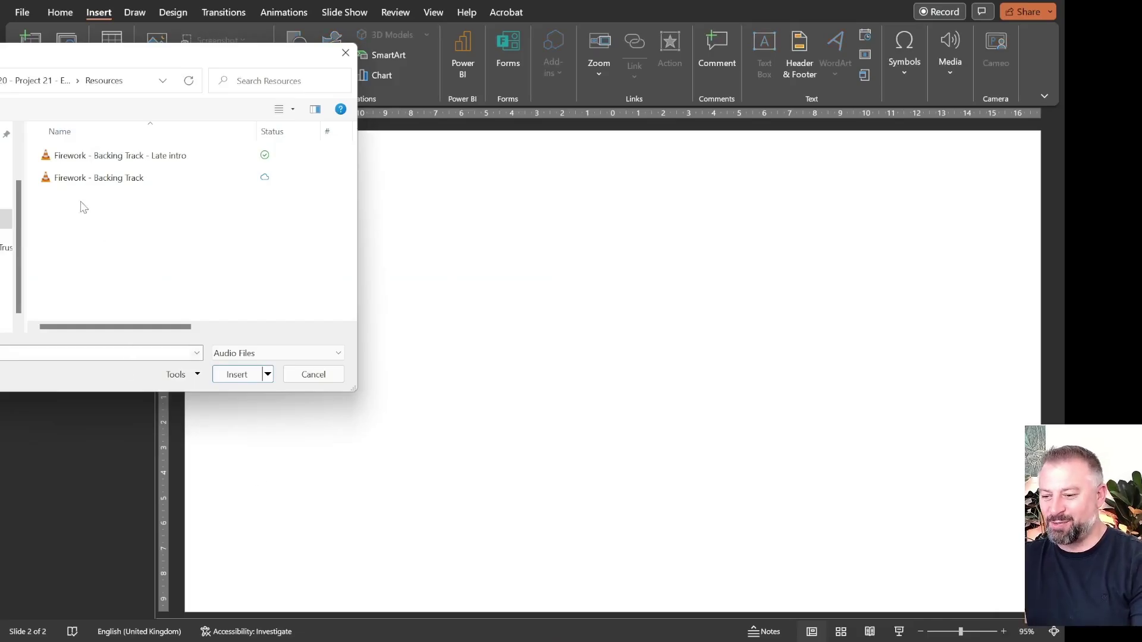
{"action": "double_click", "coordinate": [79, 179]}
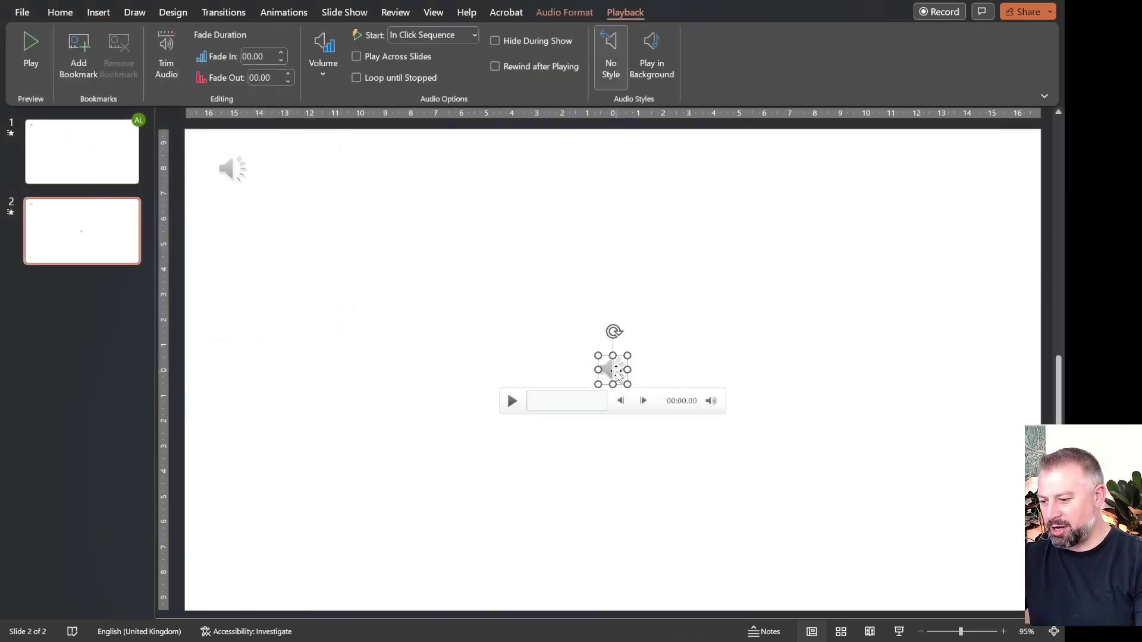
Select the two audio icons on slide 2 in turn to view each one's player, then clear the selection
{"action": "left_click", "coordinate": [666, 350]}
{"action": "left_click", "coordinate": [225, 168]}
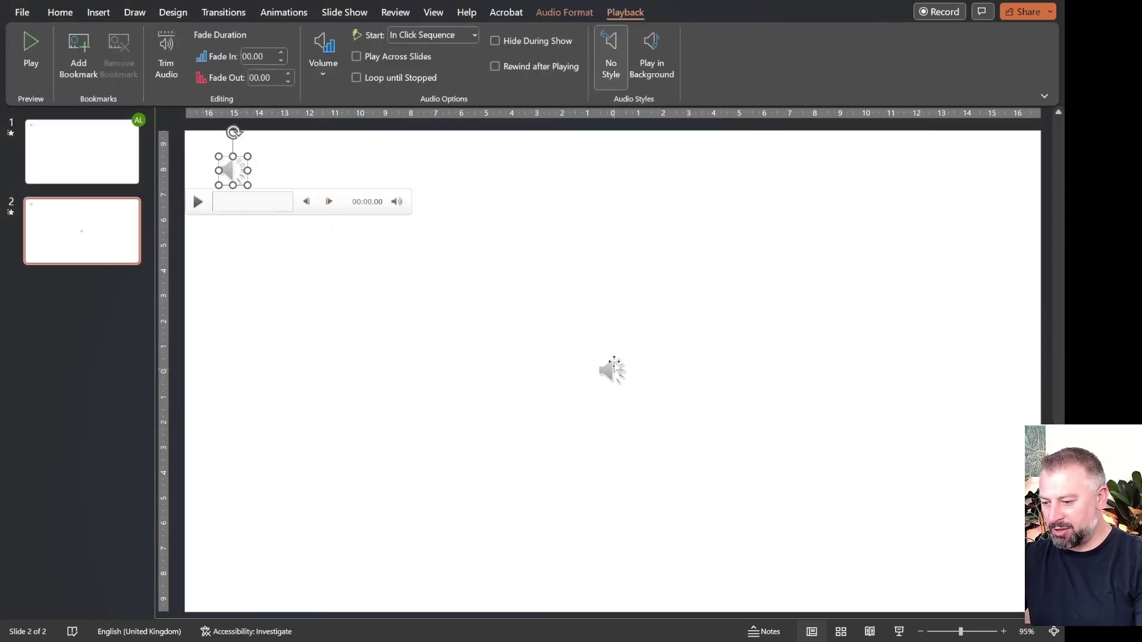
{"action": "left_click", "coordinate": [613, 362]}
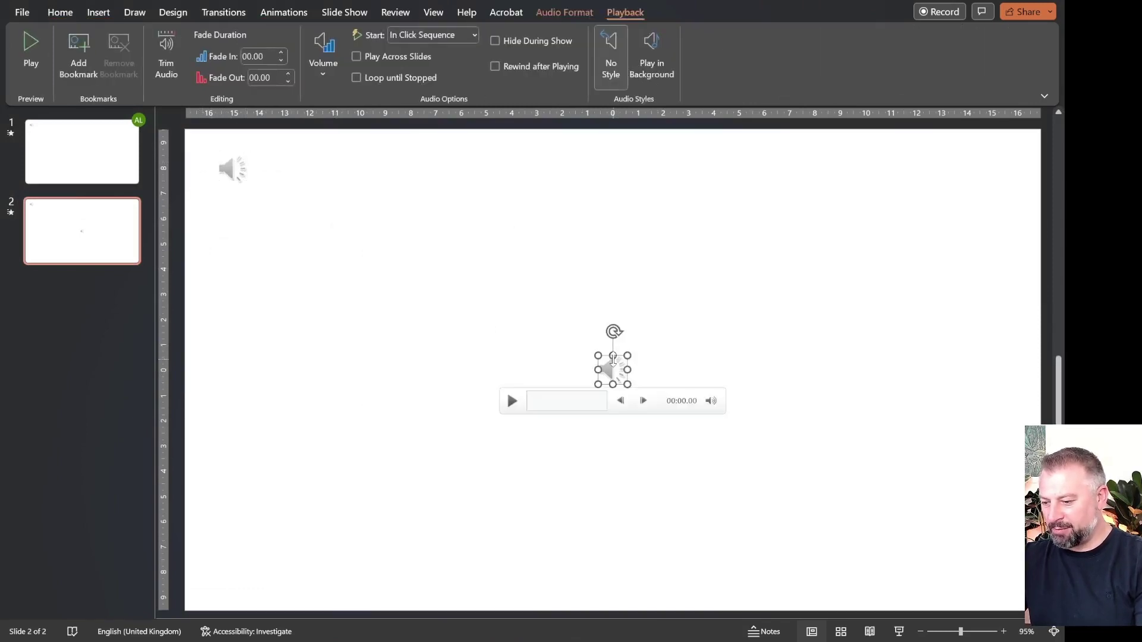
{"action": "left_click", "coordinate": [523, 326]}
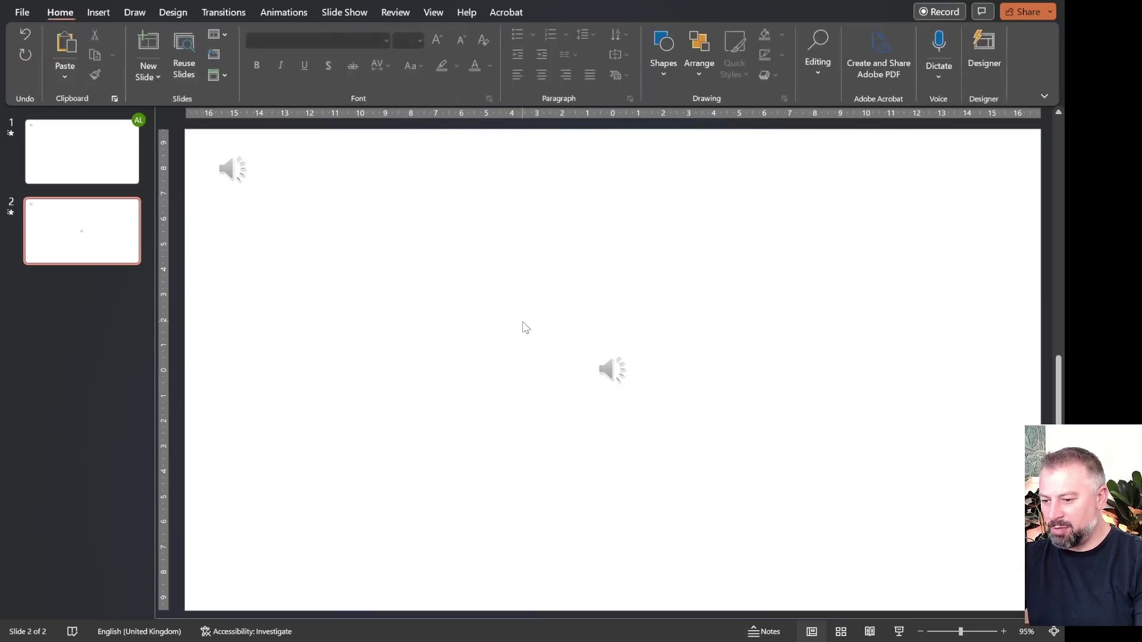
Examine the Playback and Audio Format options for the upper-left audio clip on slide 2
{"action": "left_click", "coordinate": [231, 169]}
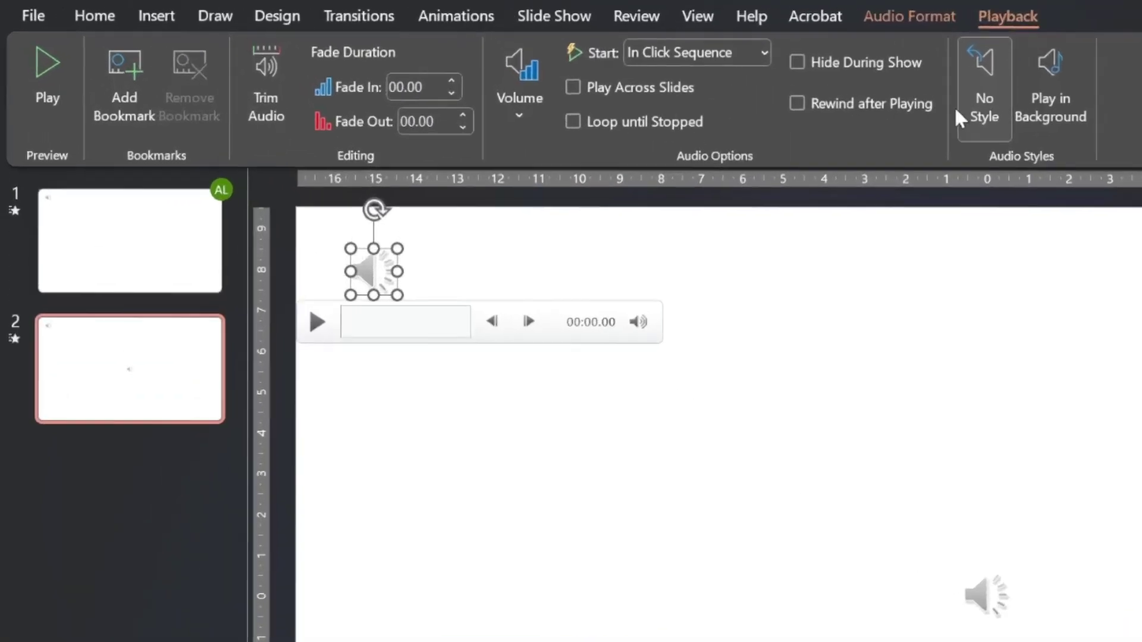
{"action": "left_click", "coordinate": [898, 18]}
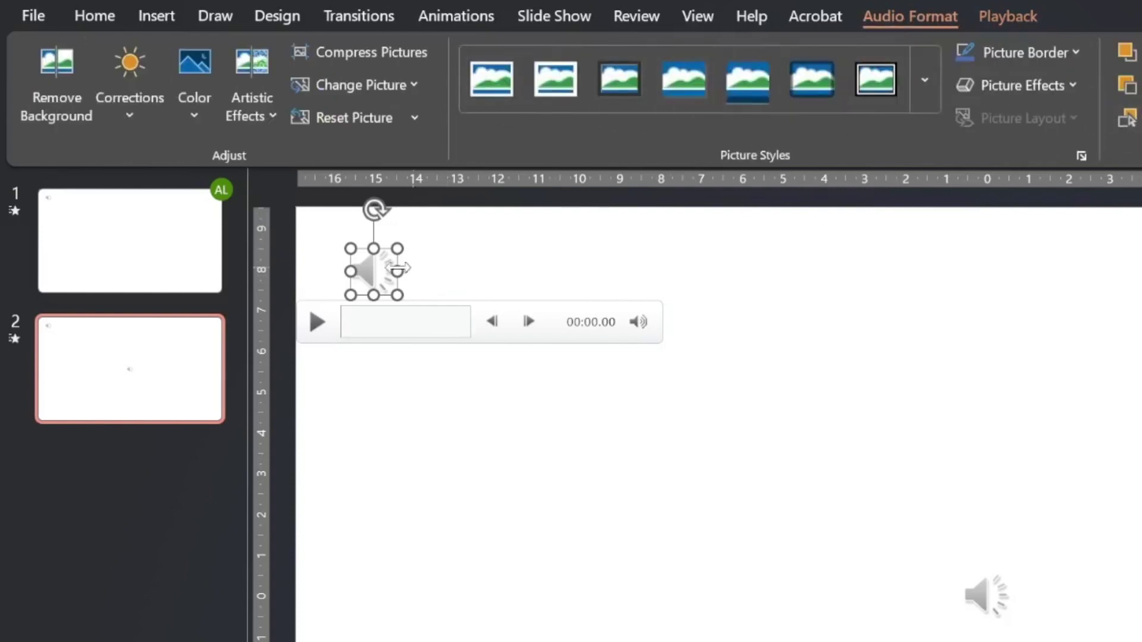
{"action": "left_click", "coordinate": [1004, 19]}
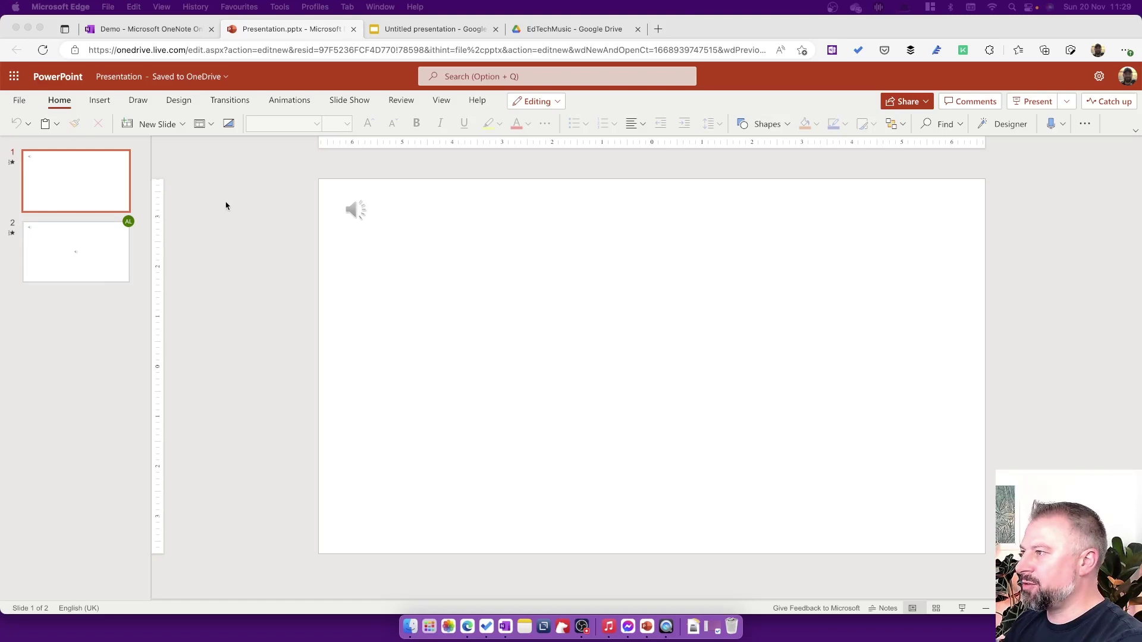
In PowerPoint for the web, show the player of the slide 1 audio clip and move its position to 2:00
{"action": "left_click", "coordinate": [352, 209]}
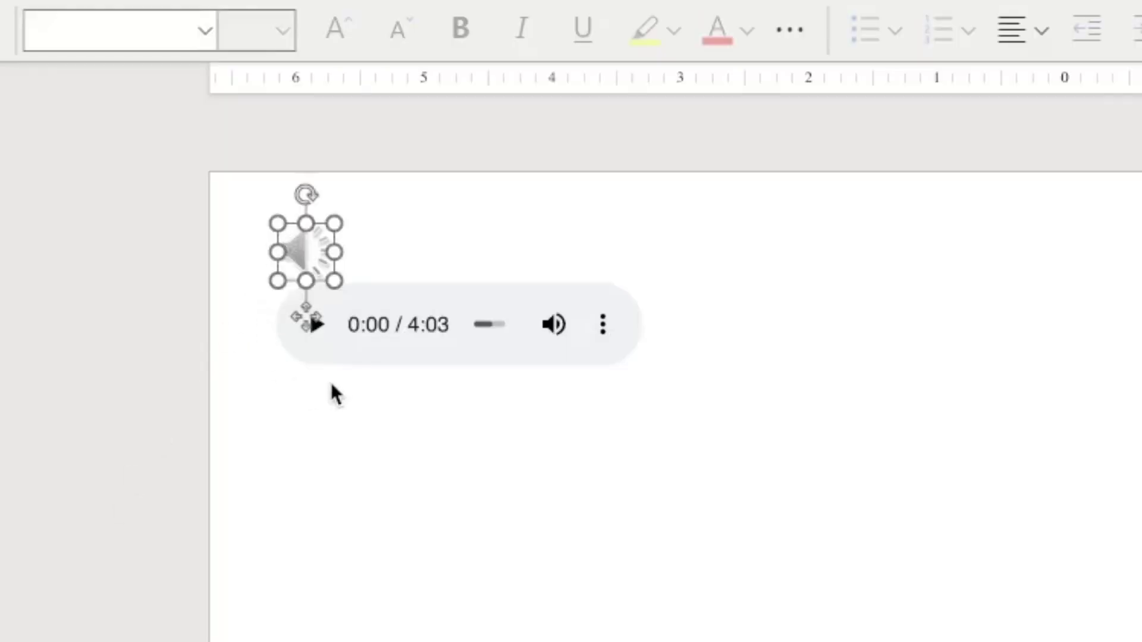
{"action": "left_click", "coordinate": [333, 384]}
{"action": "mouse_move", "coordinate": [316, 239]}
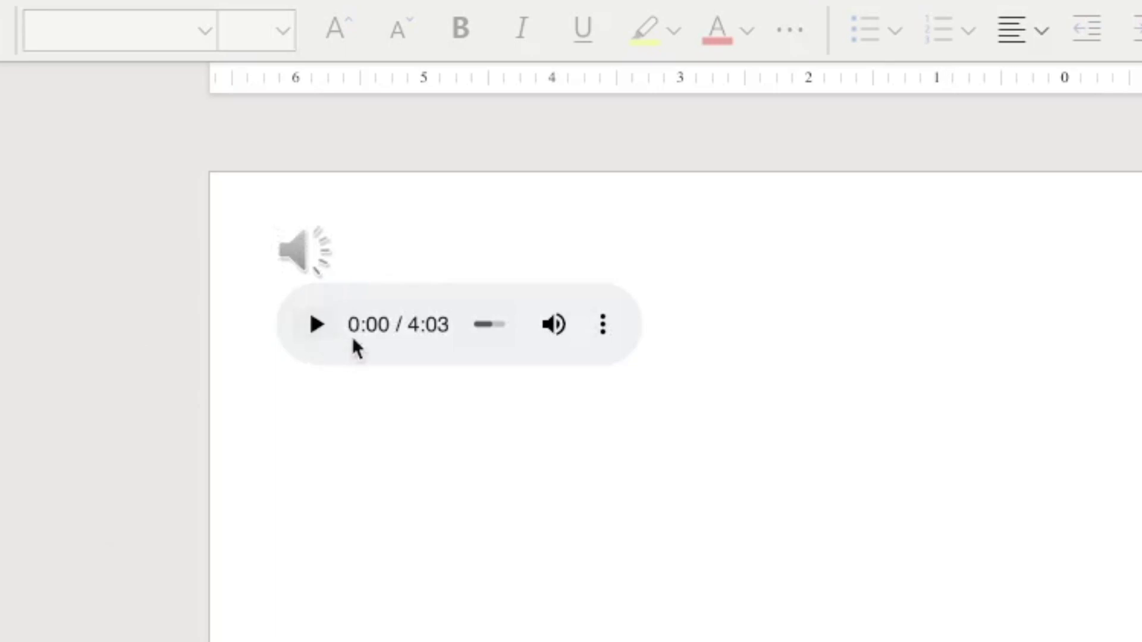
{"action": "left_click", "coordinate": [495, 325]}
{"action": "left_click_drag", "start_coordinate": [494, 326], "coordinate": [489, 326]}
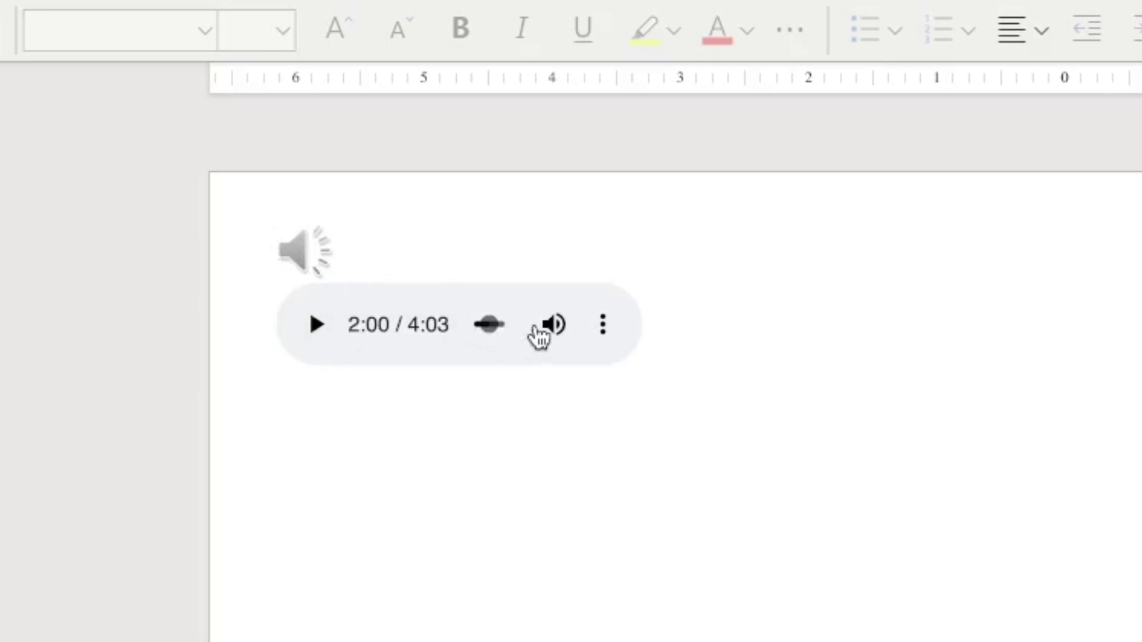
{"action": "mouse_move", "coordinate": [535, 328]}
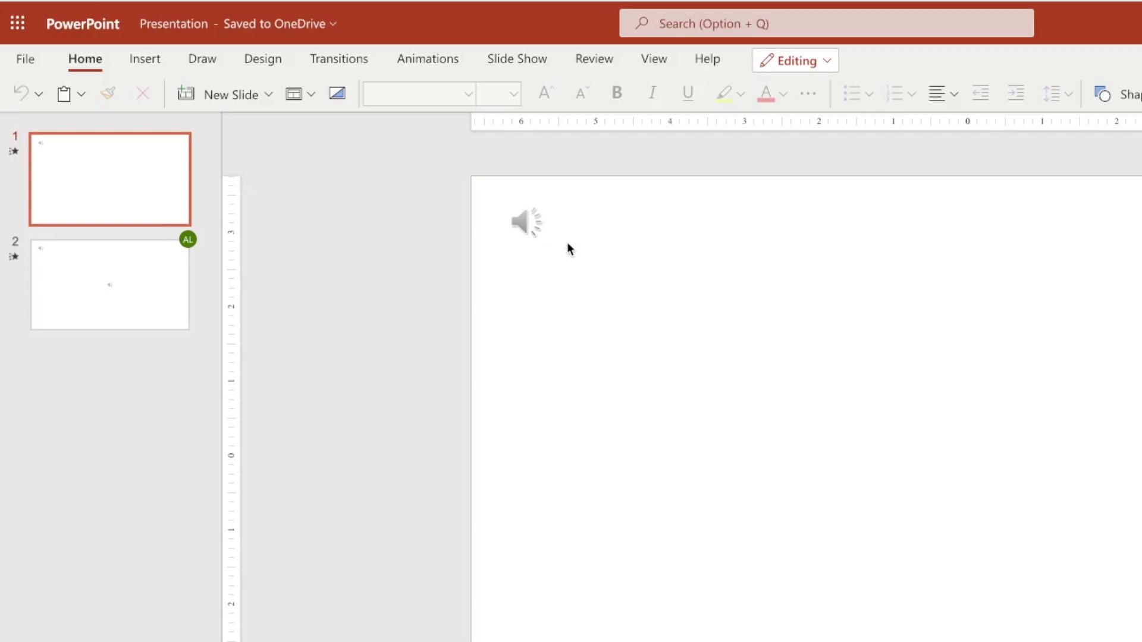
Open the audio insertion for slide 1 in the web presentation
{"action": "left_click", "coordinate": [139, 59]}
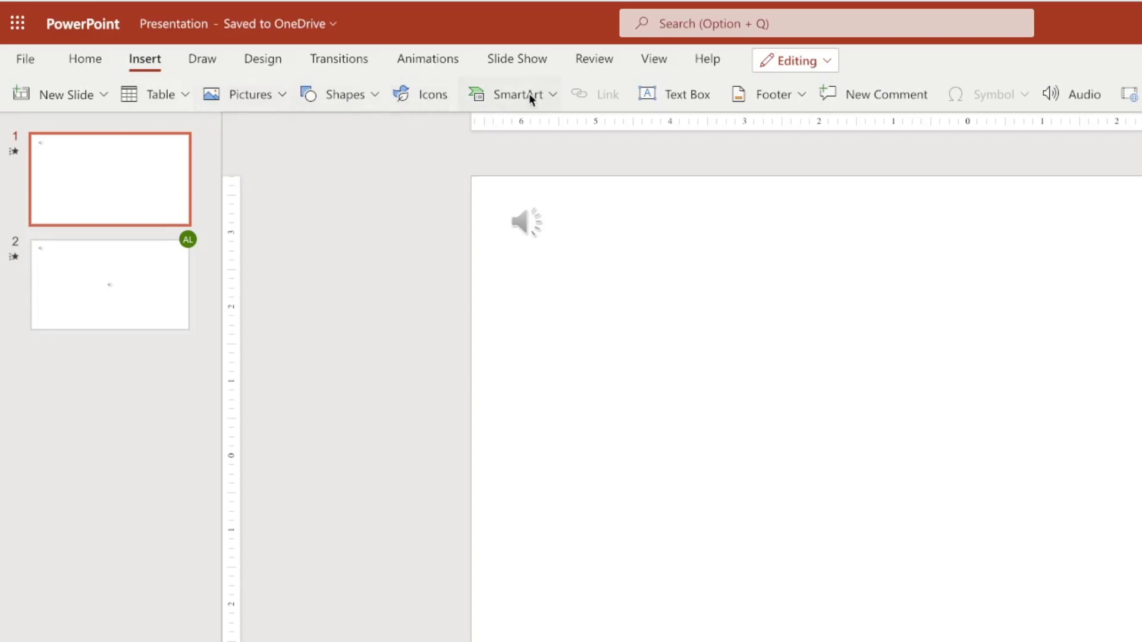
{"action": "left_click", "coordinate": [1076, 94]}
{"action": "left_click", "coordinate": [644, 93]}
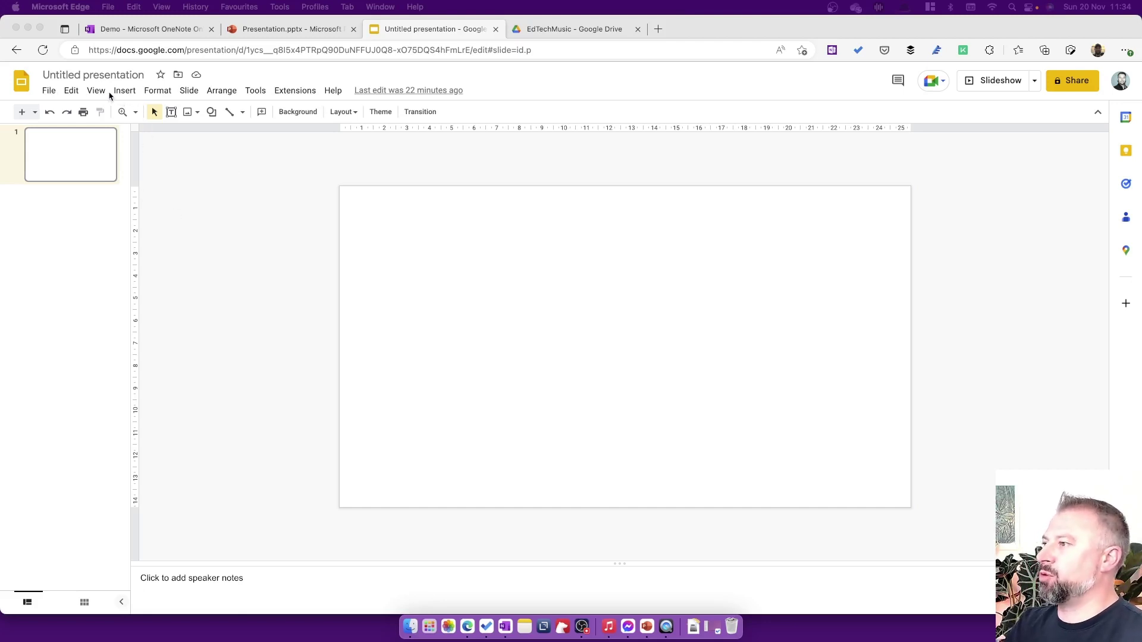
Insert Firework - Backing Track.mp3 from My Drive into slide 1 of the Google Slides presentation, checking the audio files stored in Drive
{"action": "left_click", "coordinate": [126, 94]}
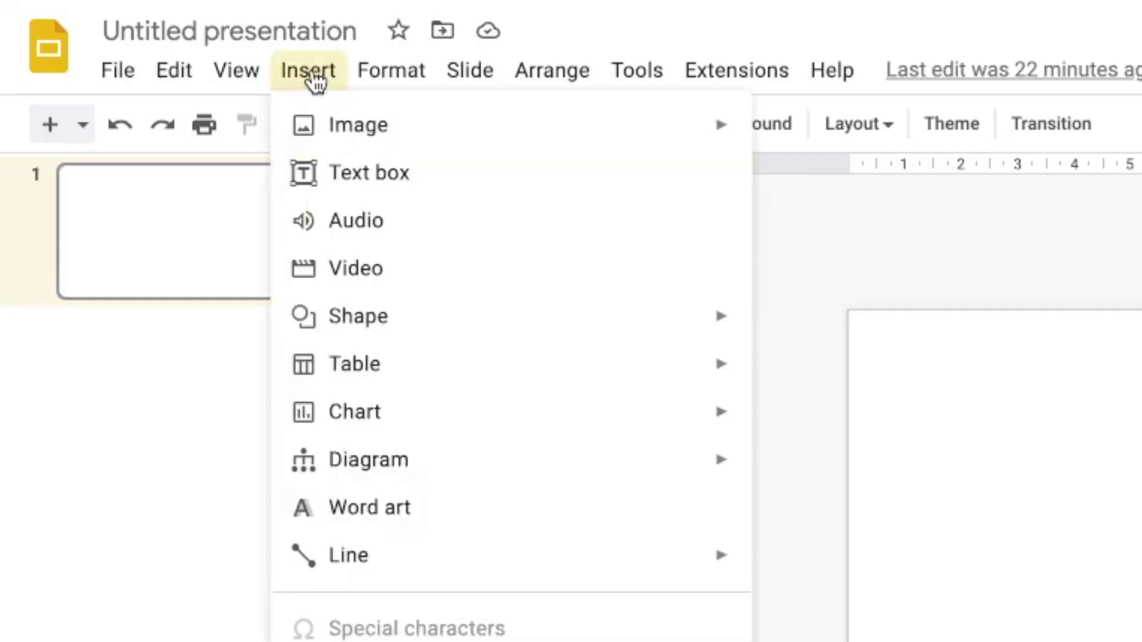
{"action": "left_click", "coordinate": [527, 233]}
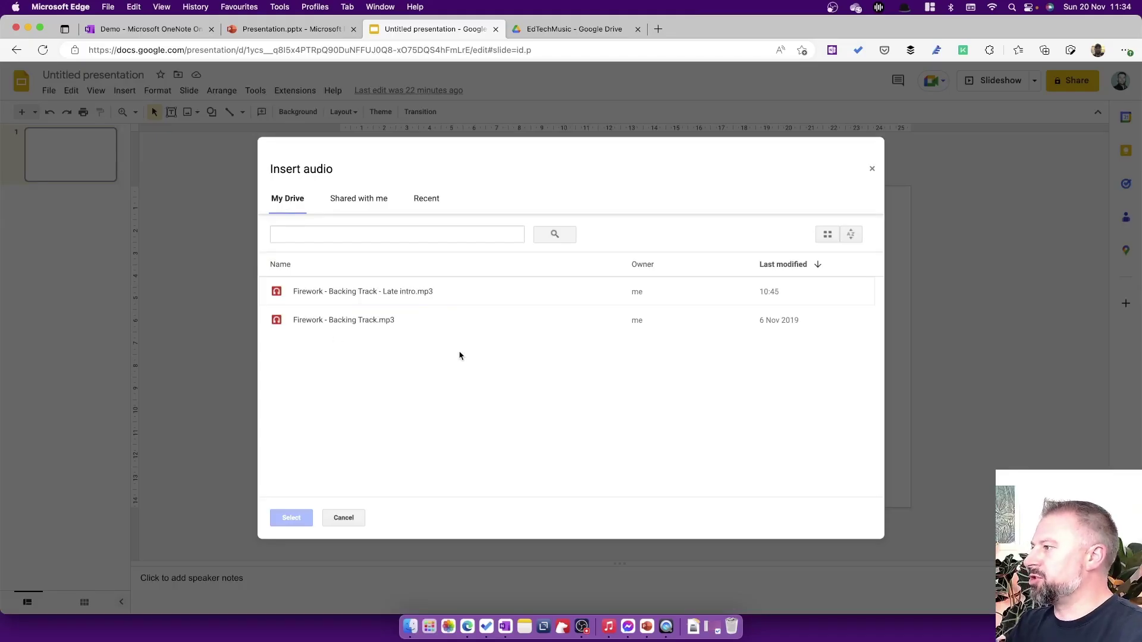
{"action": "left_click", "coordinate": [581, 35]}
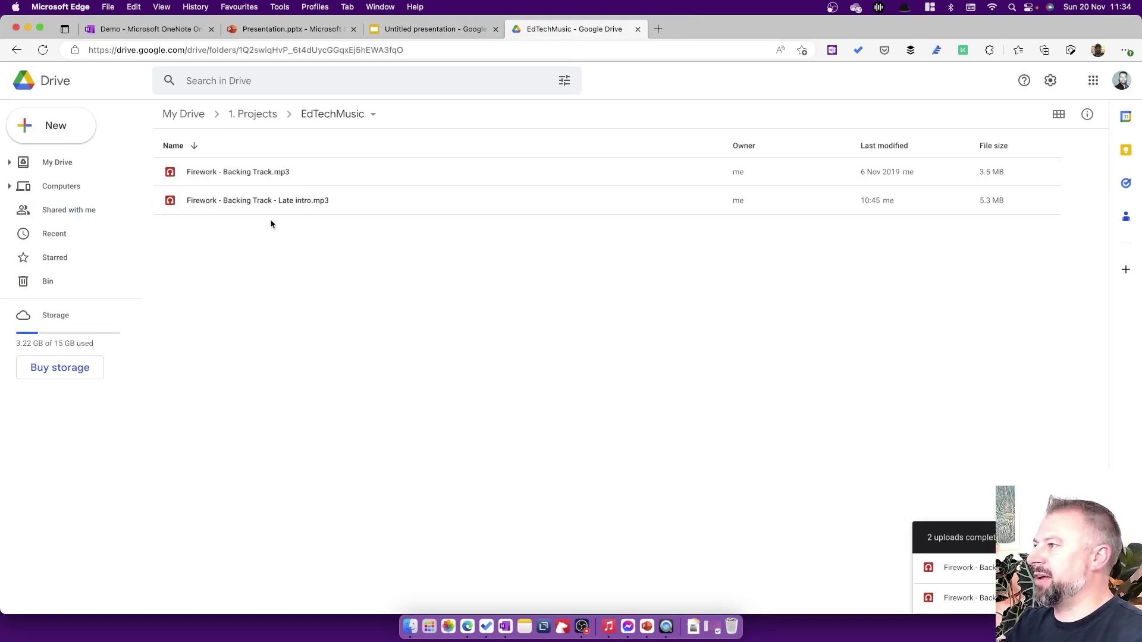
{"action": "left_click", "coordinate": [418, 33]}
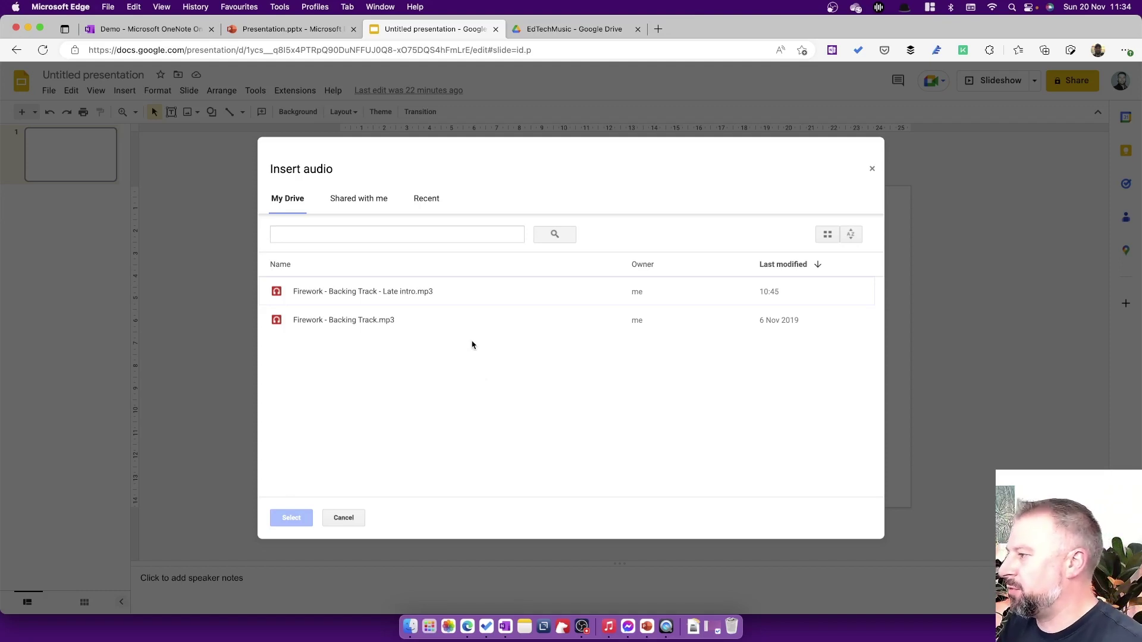
{"action": "left_click", "coordinate": [354, 321]}
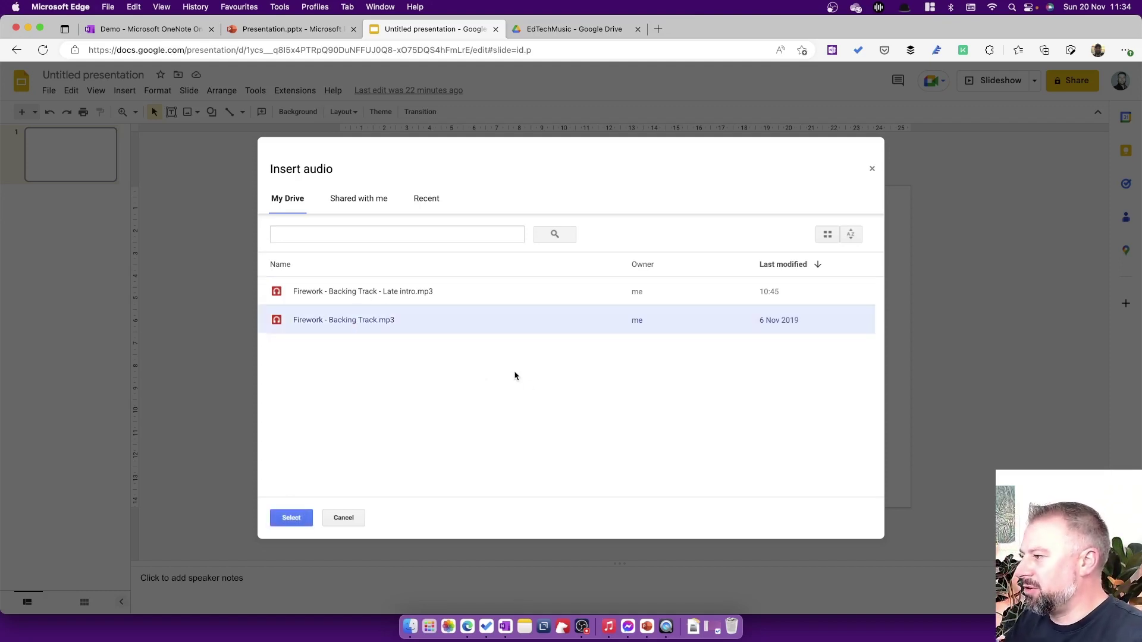
{"action": "left_click", "coordinate": [301, 518]}
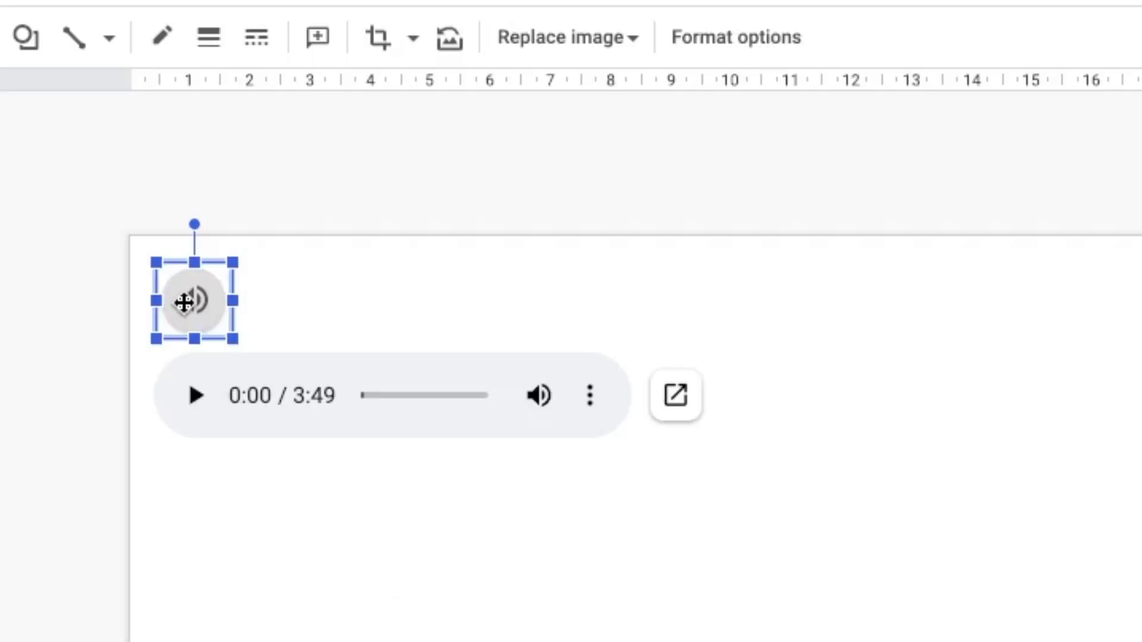
Examine the inserted clip's player controls, including progress, volume and playback speed, and clear the selection
{"action": "mouse_move", "coordinate": [433, 408]}
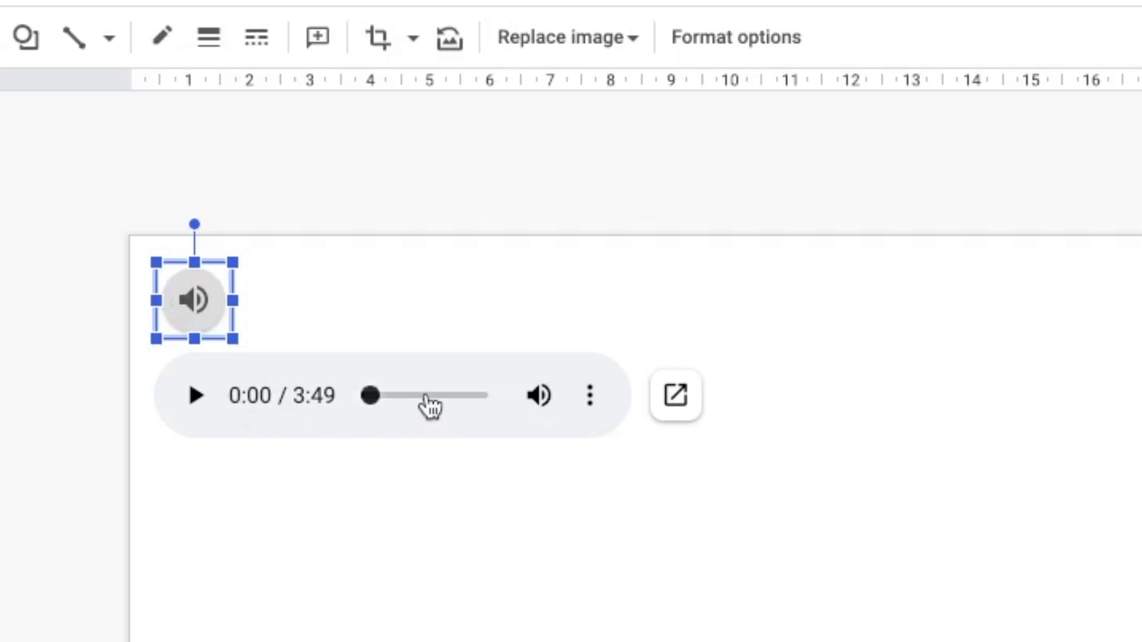
{"action": "mouse_move", "coordinate": [547, 401]}
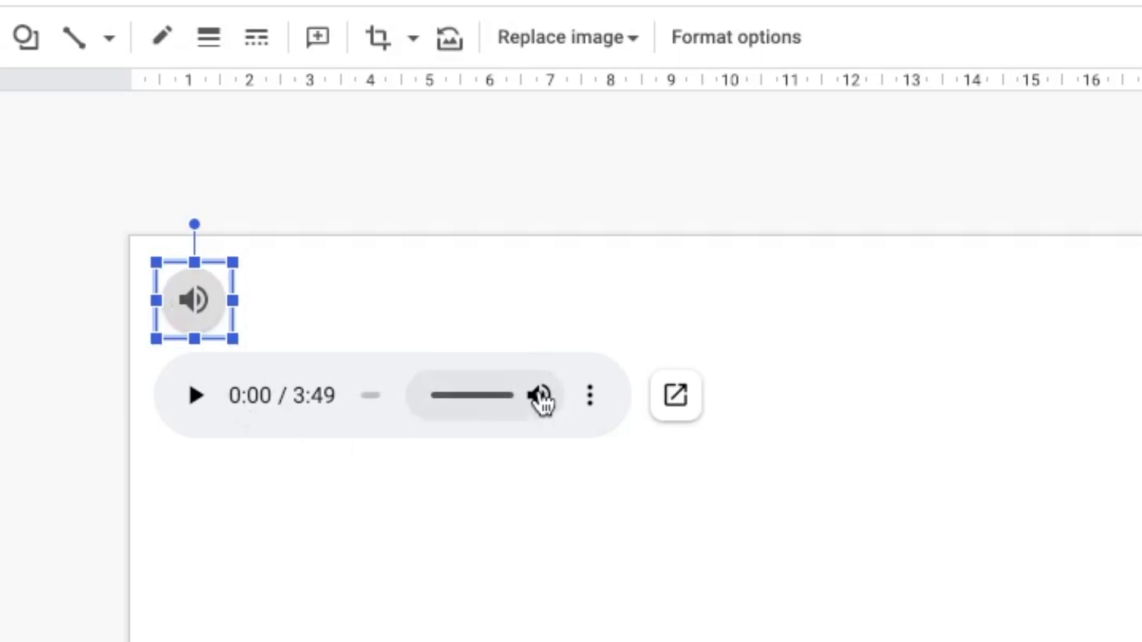
{"action": "left_click", "coordinate": [591, 402]}
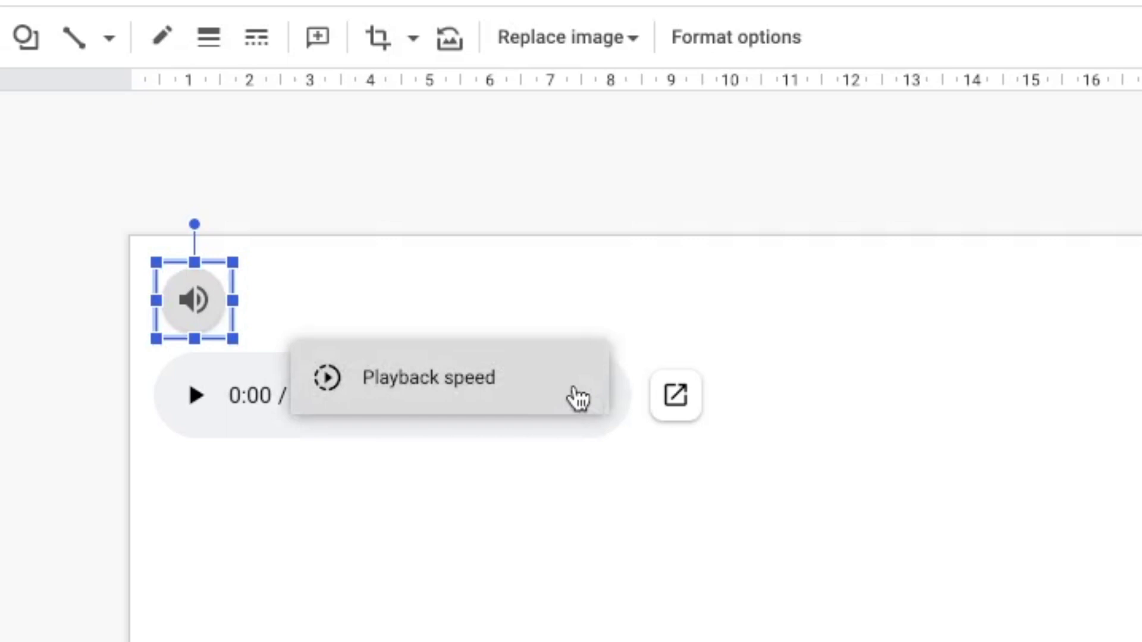
{"action": "left_click", "coordinate": [753, 311]}
{"action": "left_click", "coordinate": [188, 310]}
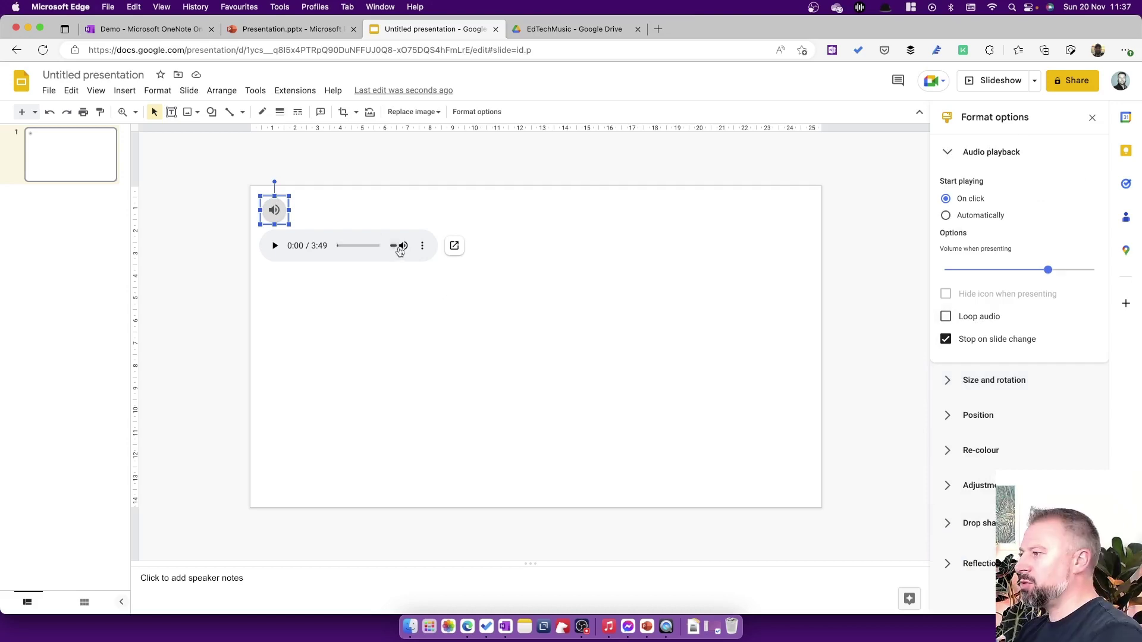
{"action": "mouse_move", "coordinate": [395, 247]}
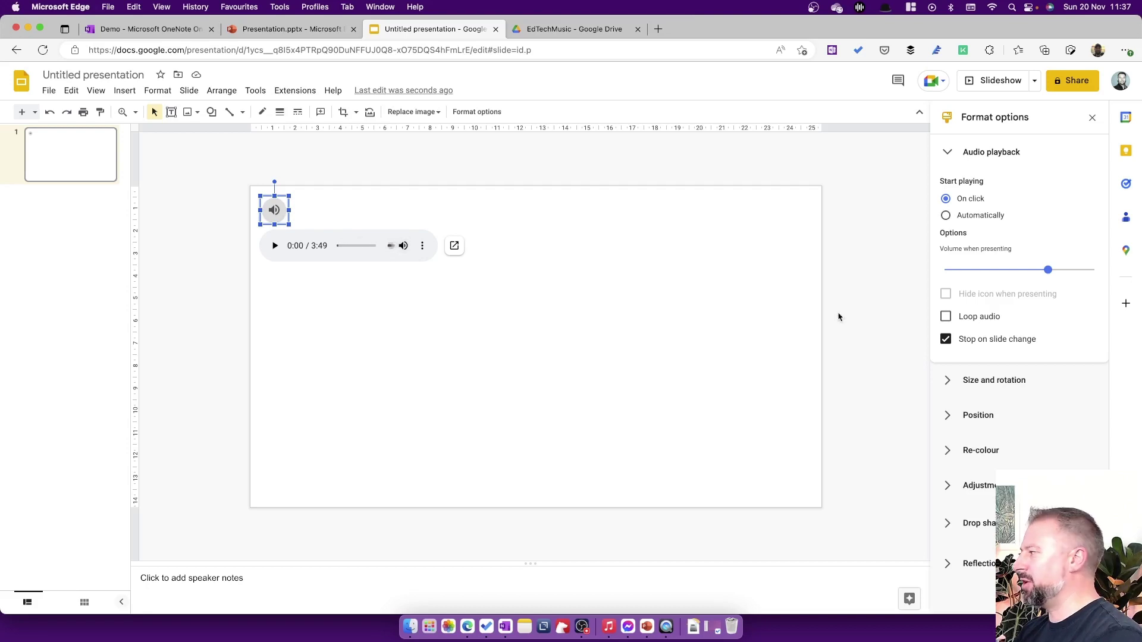
{"action": "left_click", "coordinate": [905, 251]}
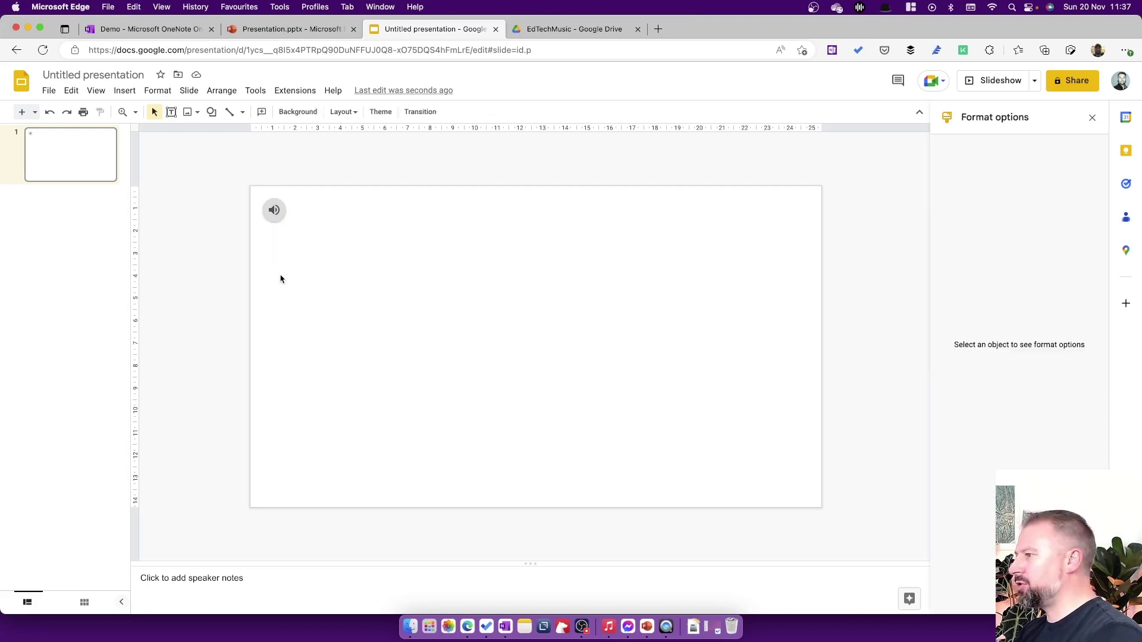
Select the slide 1 audio clip and lower its volume when presenting to slightly under two-thirds
{"action": "left_click", "coordinate": [282, 207]}
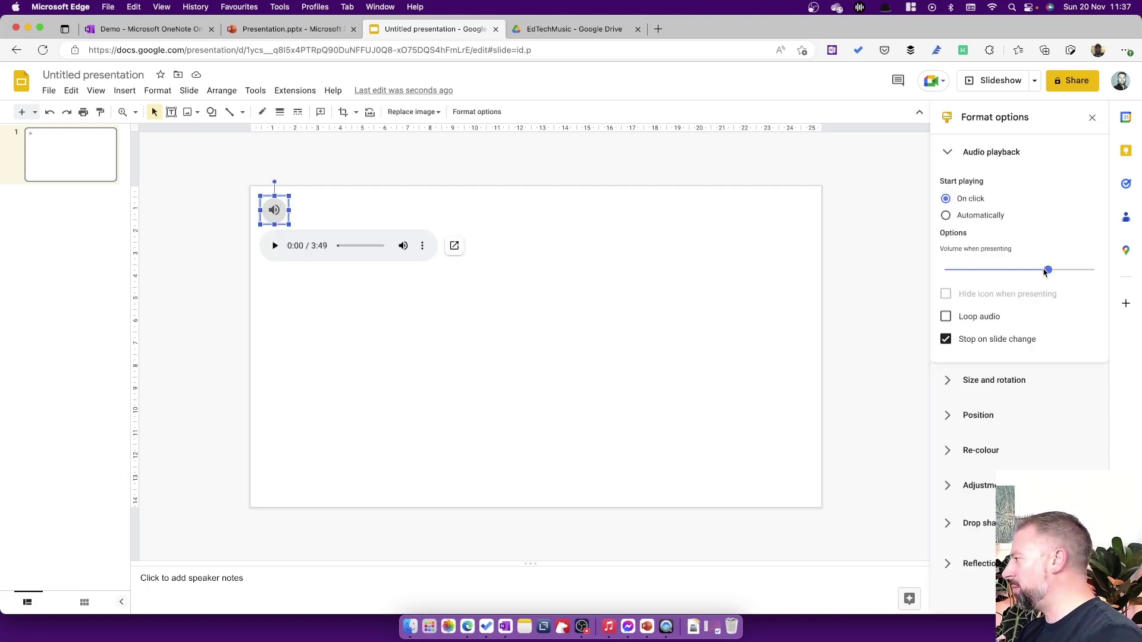
{"action": "left_click_drag", "start_coordinate": [1045, 272], "coordinate": [1029, 271]}
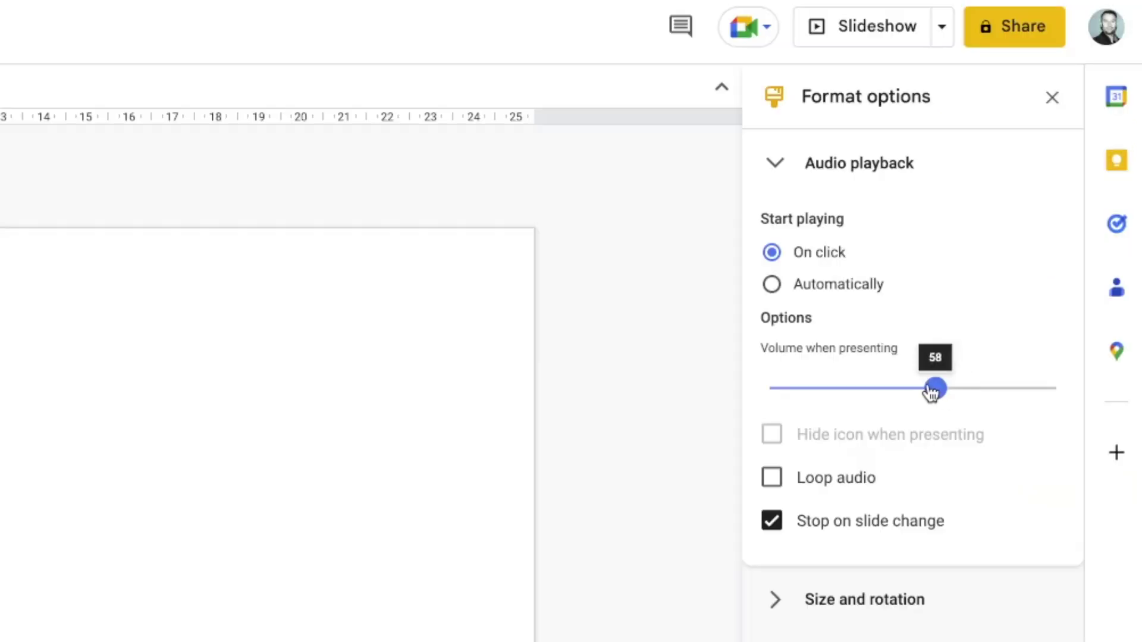
{"action": "left_click_drag", "start_coordinate": [932, 391], "coordinate": [945, 397]}
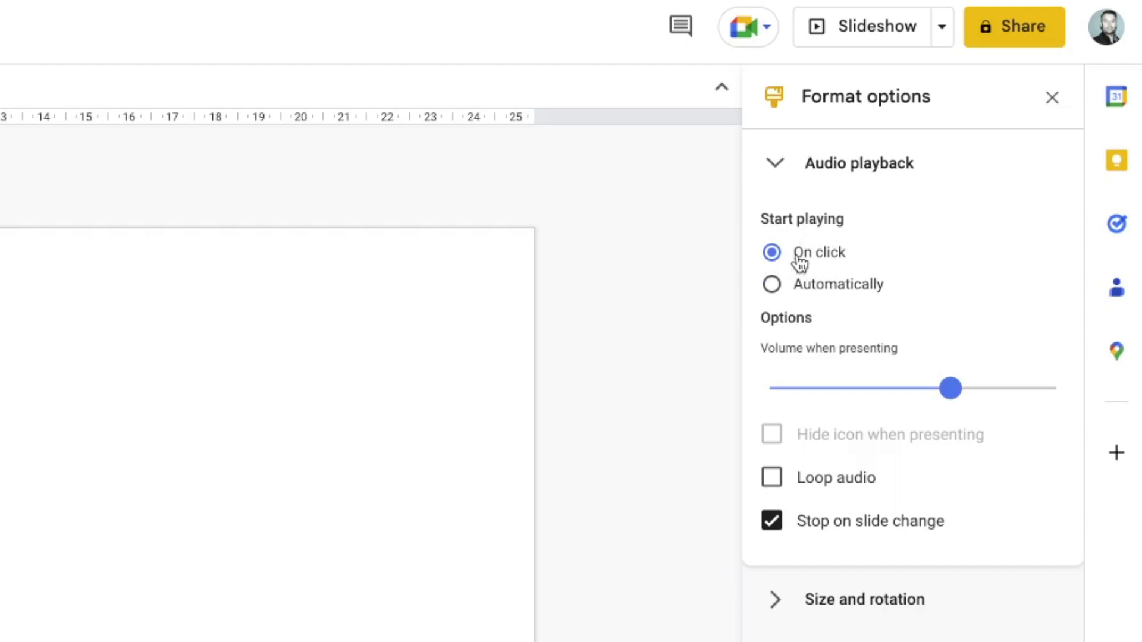
Compare the On click and Automatically start options for the clip and set it to start playing automatically
{"action": "left_click", "coordinate": [773, 285]}
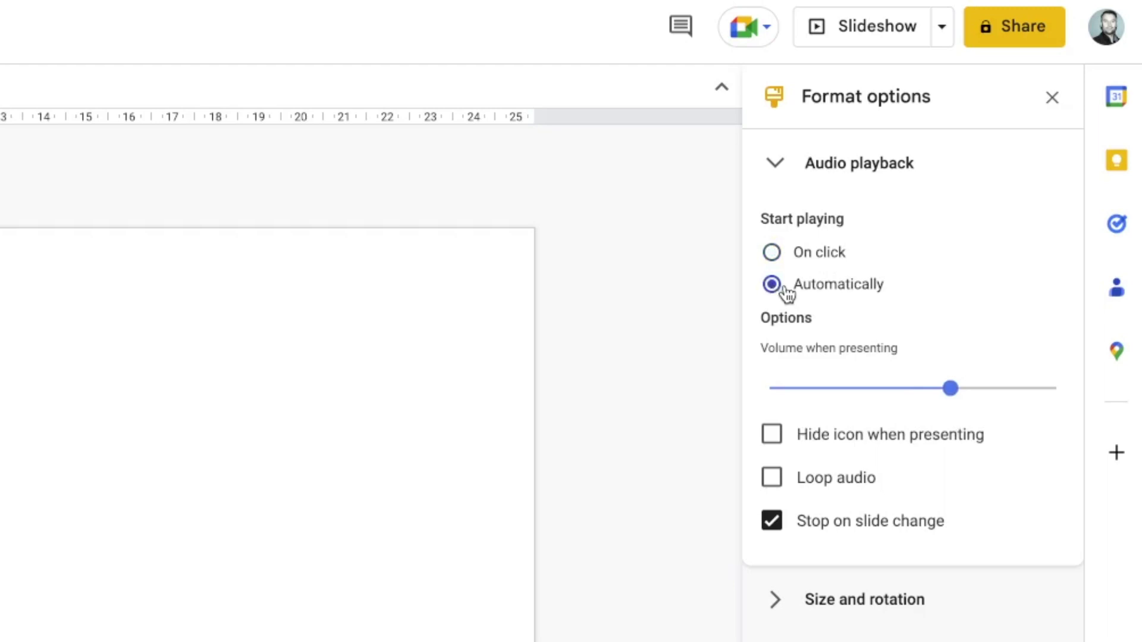
{"action": "left_click", "coordinate": [773, 253]}
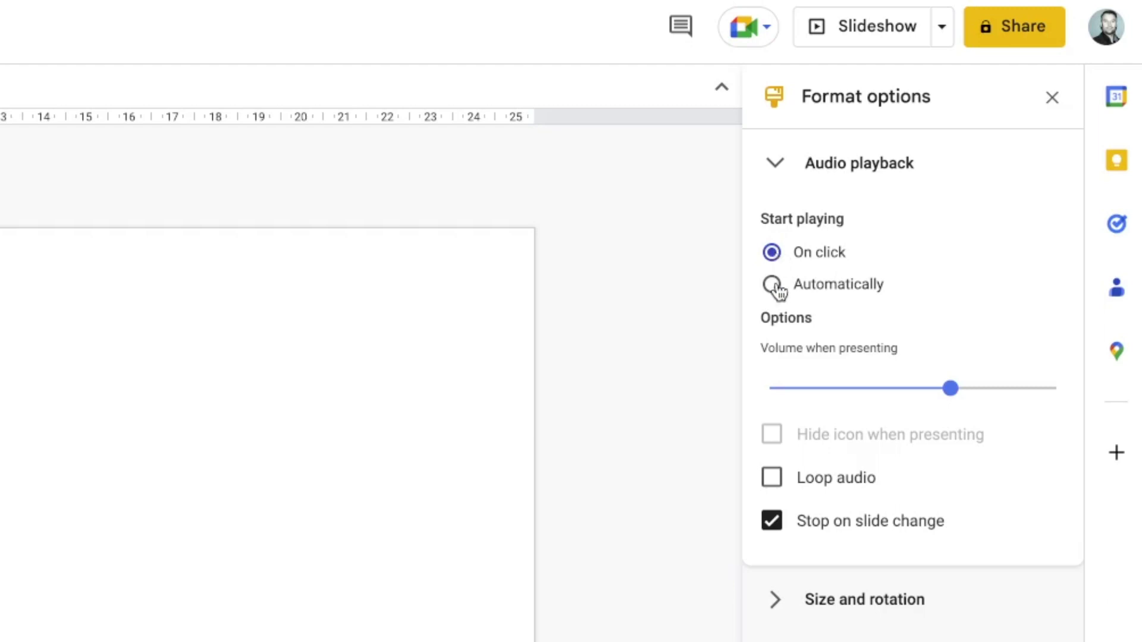
{"action": "left_click", "coordinate": [773, 286]}
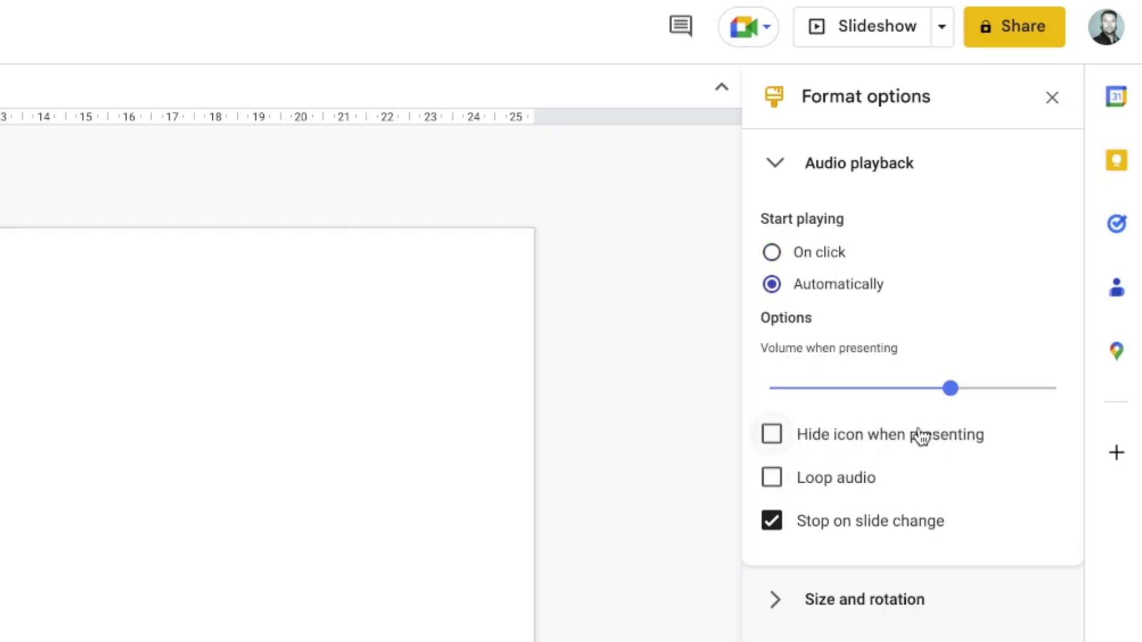
Turn hiding the icon when presenting on and off again, and move the audio icon just outside the slide's left edge
{"action": "left_click", "coordinate": [776, 439]}
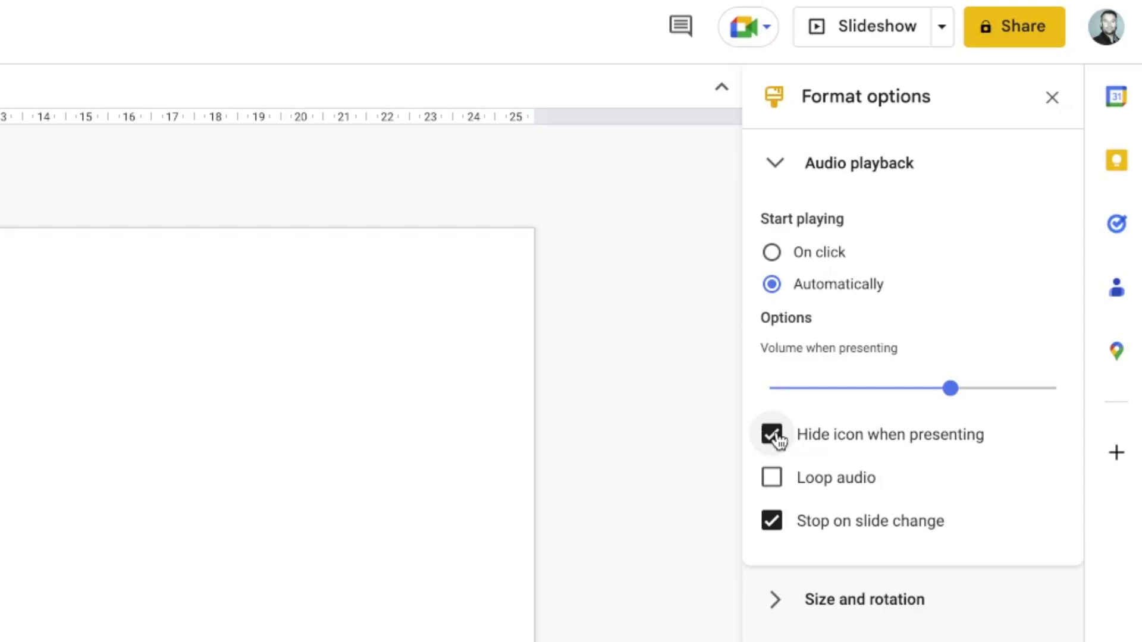
{"action": "left_click", "coordinate": [776, 439]}
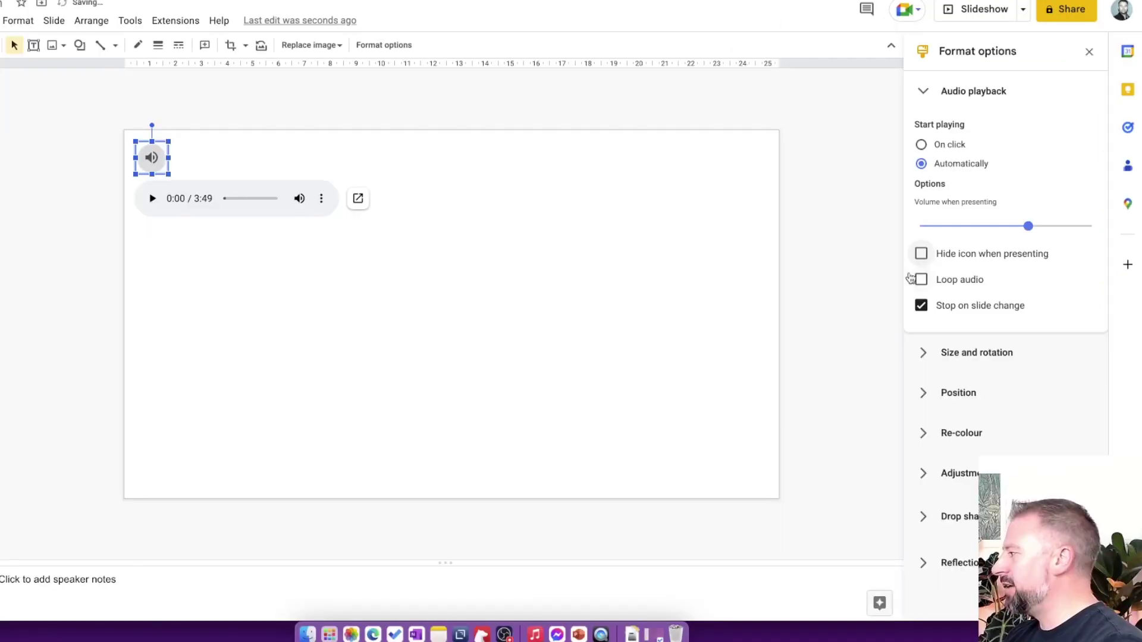
{"action": "left_click_drag", "start_coordinate": [152, 157], "coordinate": [98, 153]}
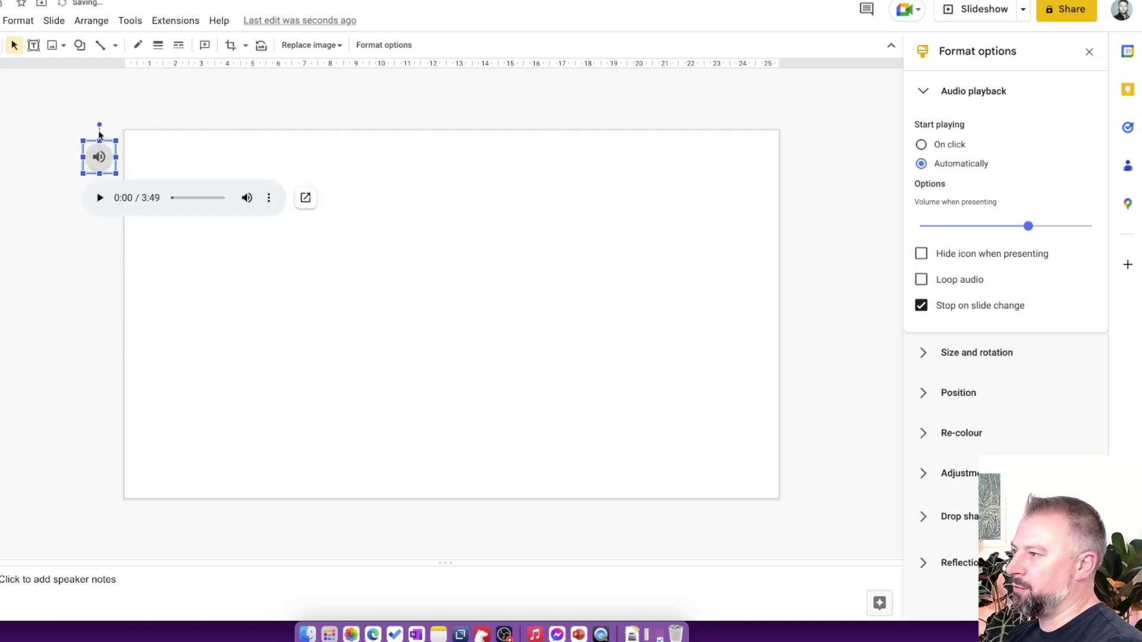
{"action": "left_click", "coordinate": [140, 108]}
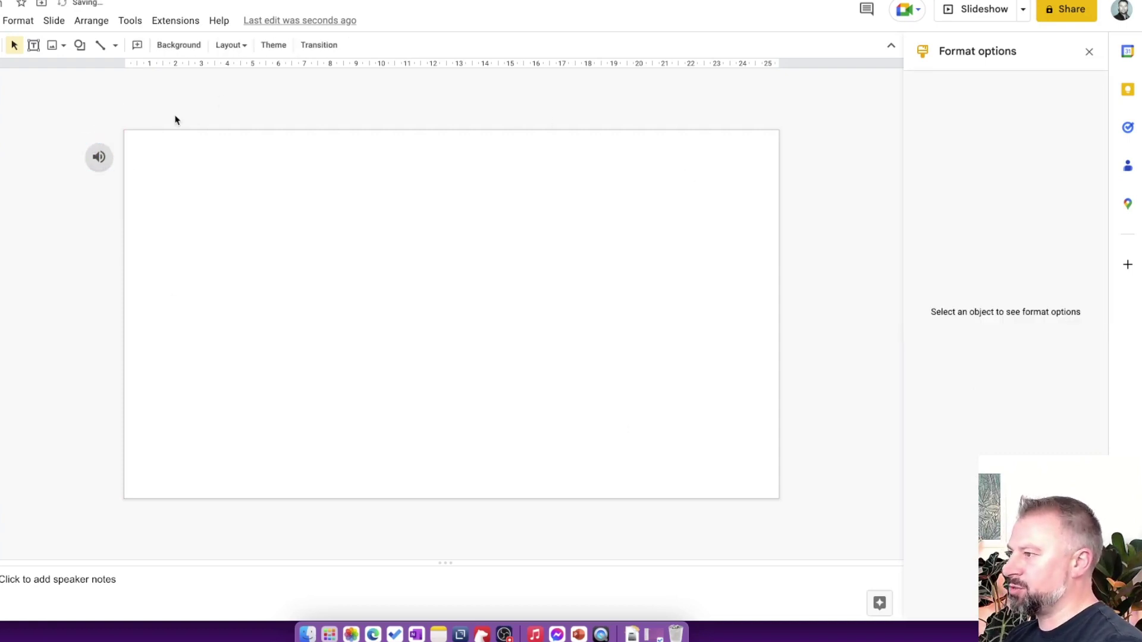
Select the off-slide audio icon and try the Loop audio option
{"action": "left_click", "coordinate": [100, 167]}
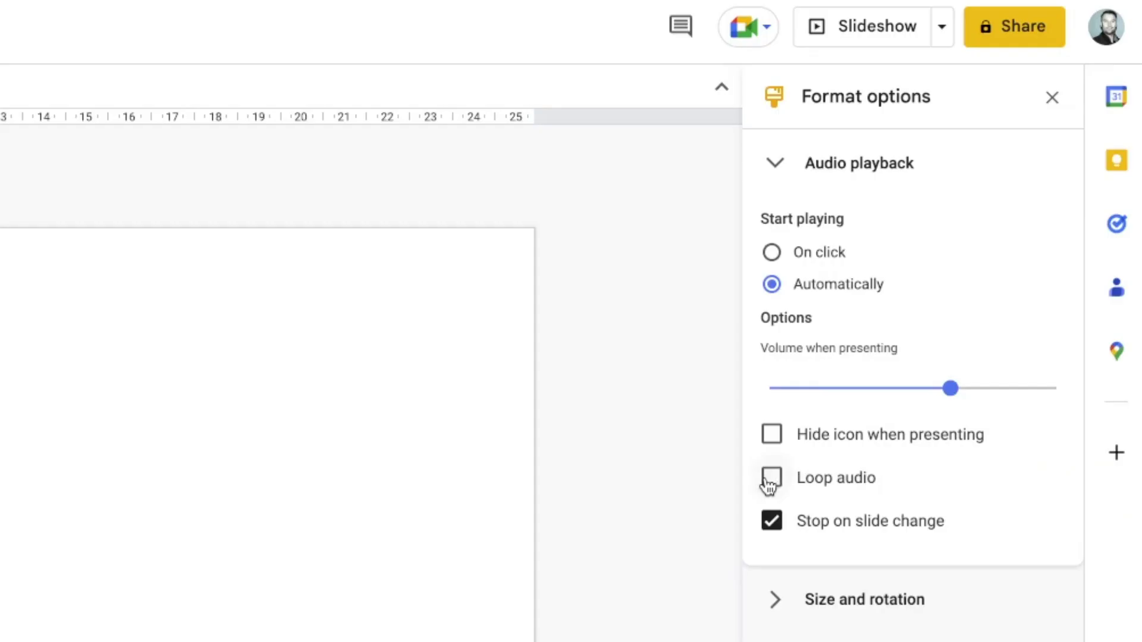
{"action": "left_click", "coordinate": [769, 482]}
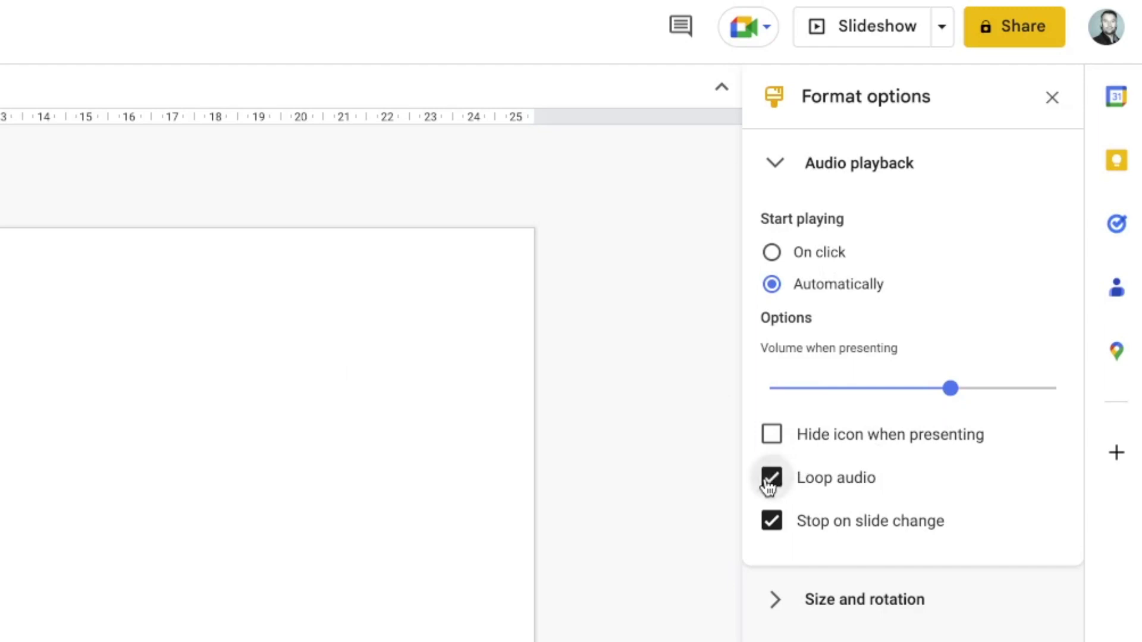
{"action": "left_click", "coordinate": [769, 483]}
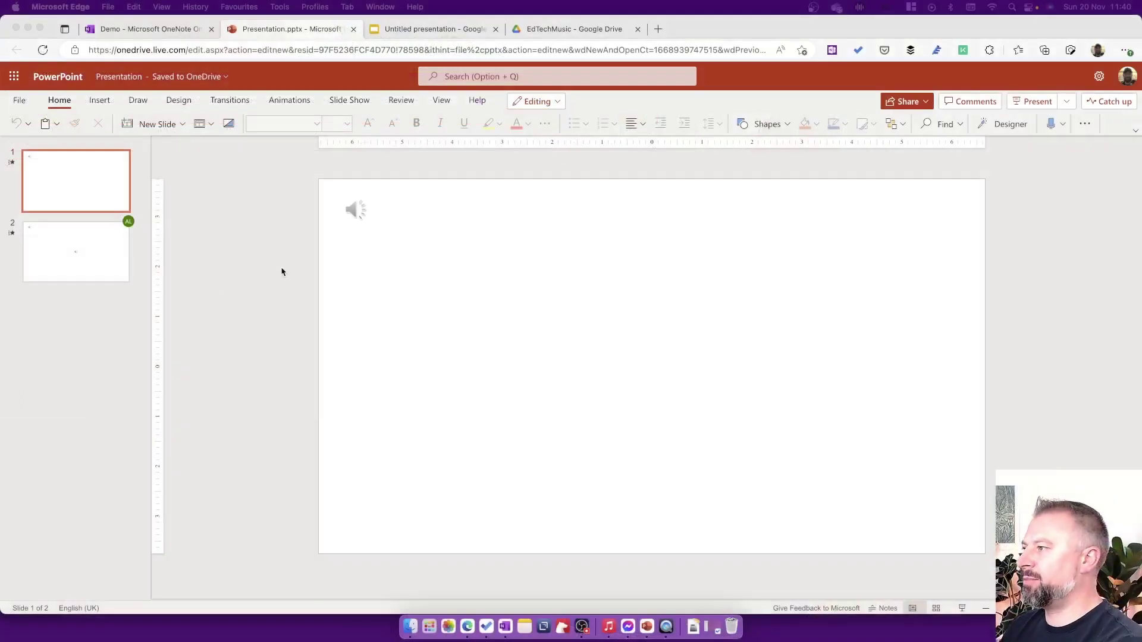
In PowerPoint for the web, examine the slide 1 clip's volume levels, start choices and audio options such as Hide During Show
{"action": "left_click", "coordinate": [354, 209]}
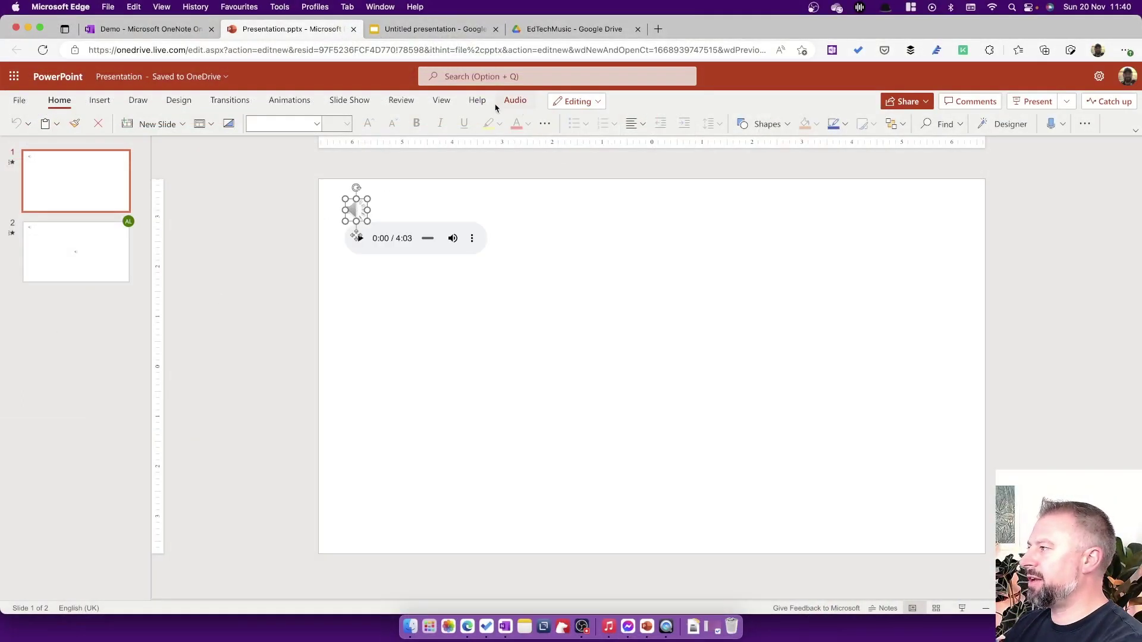
{"action": "left_click", "coordinate": [515, 101]}
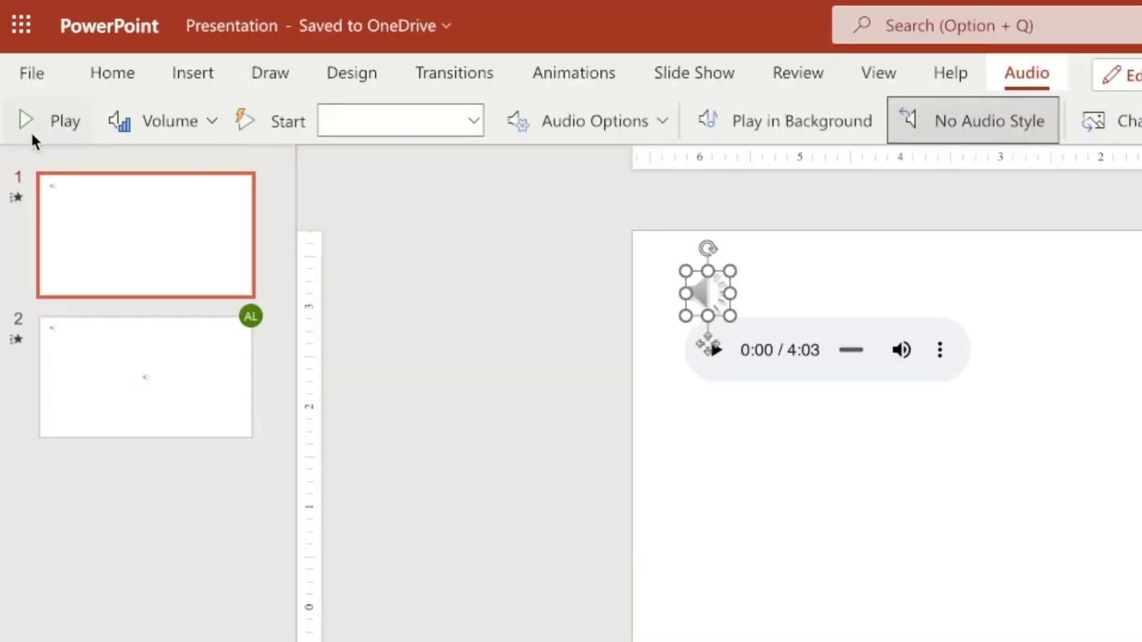
{"action": "left_click", "coordinate": [207, 121]}
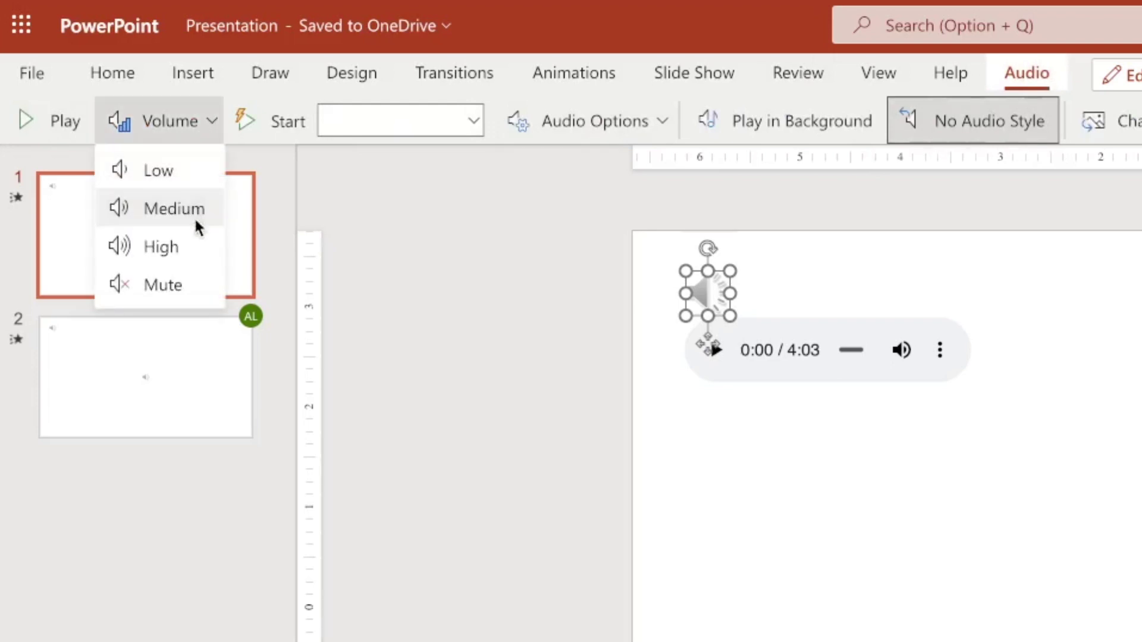
{"action": "left_click", "coordinate": [471, 118]}
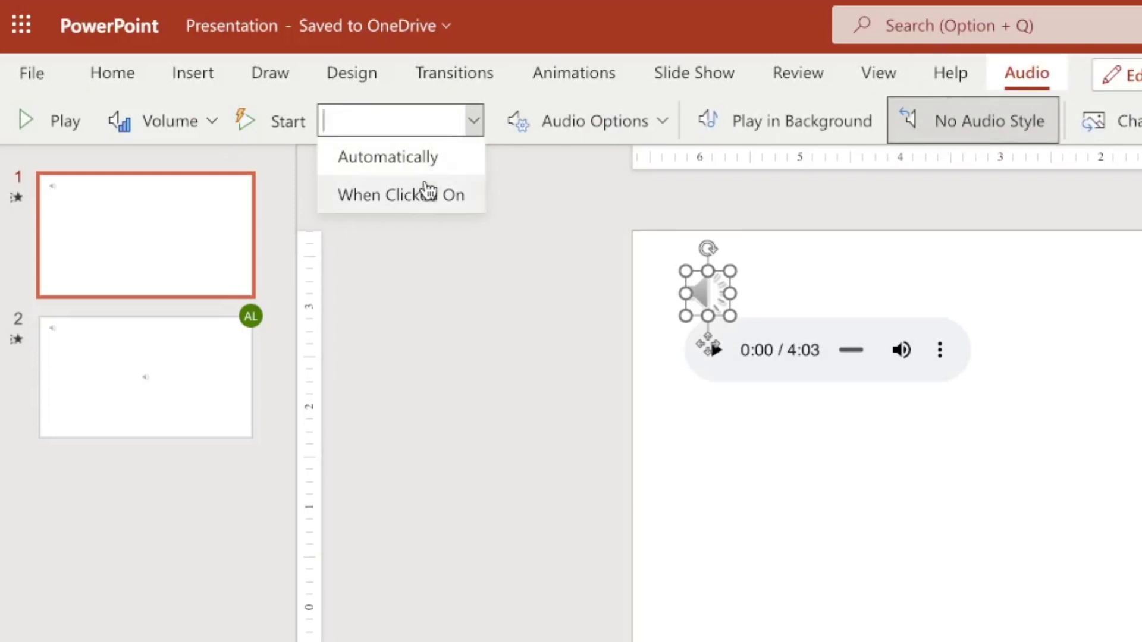
{"action": "left_click", "coordinate": [663, 125]}
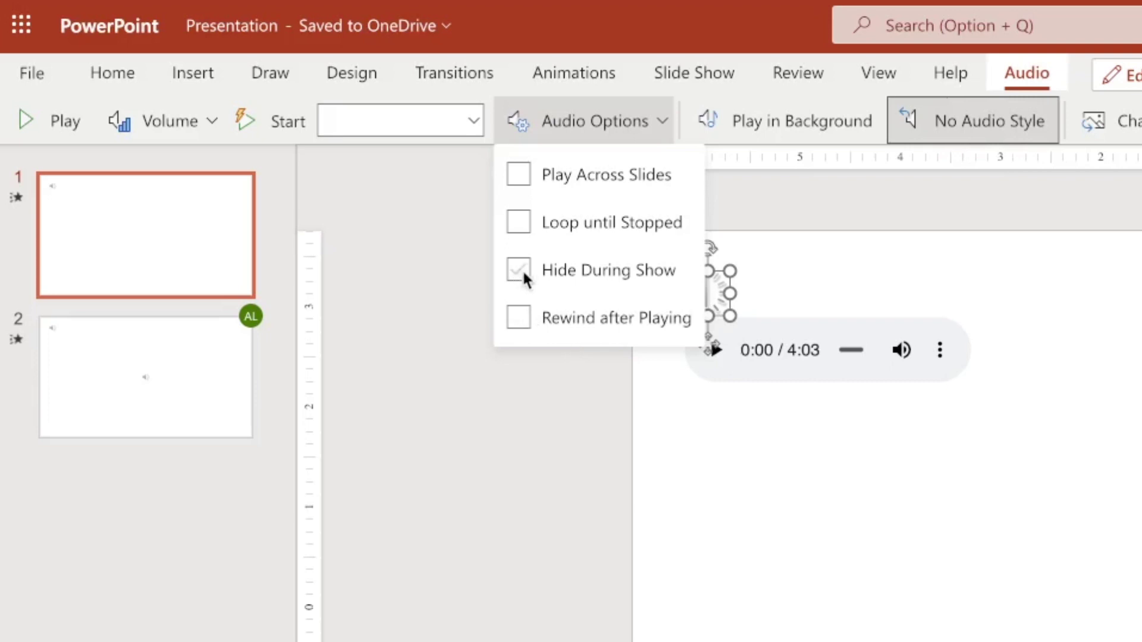
{"action": "left_click", "coordinate": [724, 398]}
Move the slide 1 audio icon into the empty area just outside the slide's left edge
{"action": "left_click", "coordinate": [693, 295]}
{"action": "left_click_drag", "start_coordinate": [693, 295], "coordinate": [563, 291]}
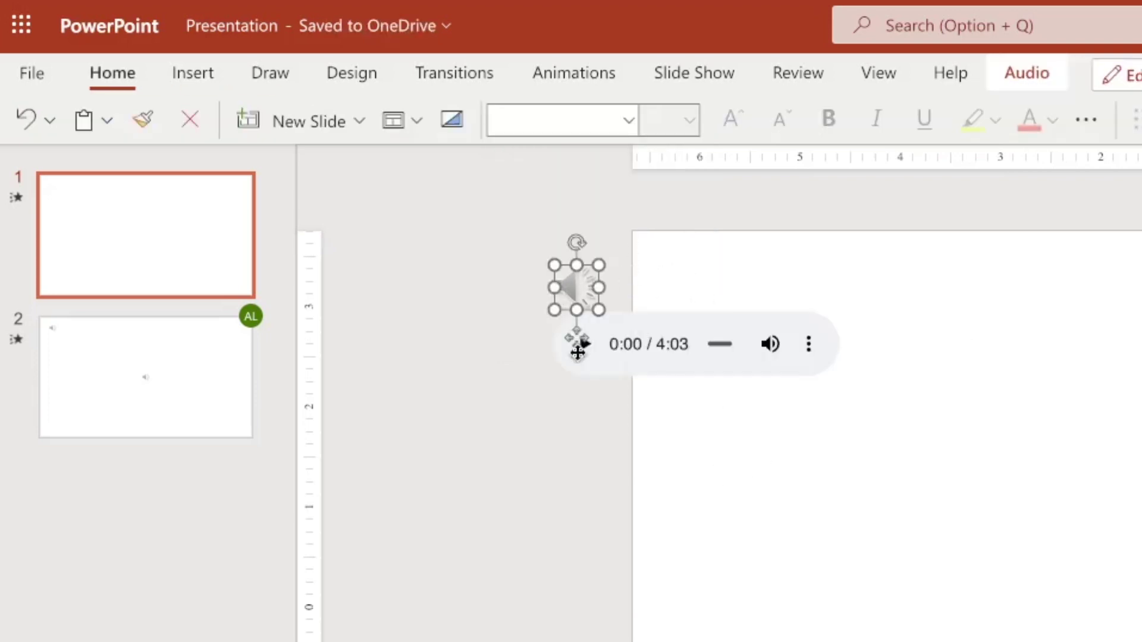
{"action": "left_click", "coordinate": [570, 485]}
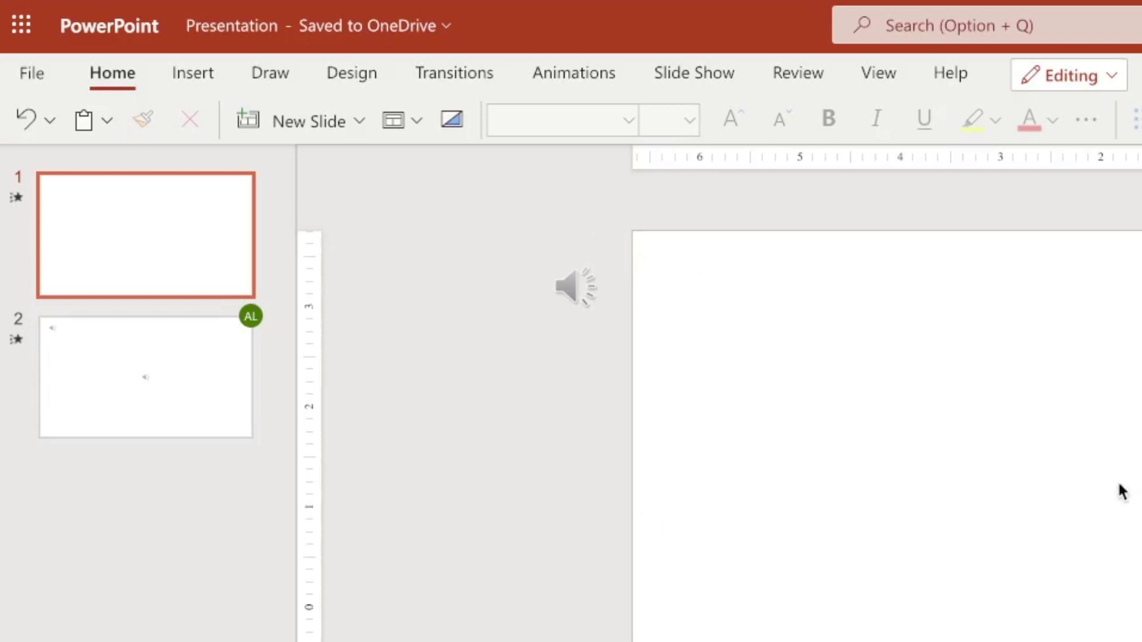
Select the off-slide audio icon, view its audio settings including Play in Background, and clear the selection
{"action": "mouse_move", "coordinate": [565, 283]}
{"action": "left_click", "coordinate": [597, 271]}
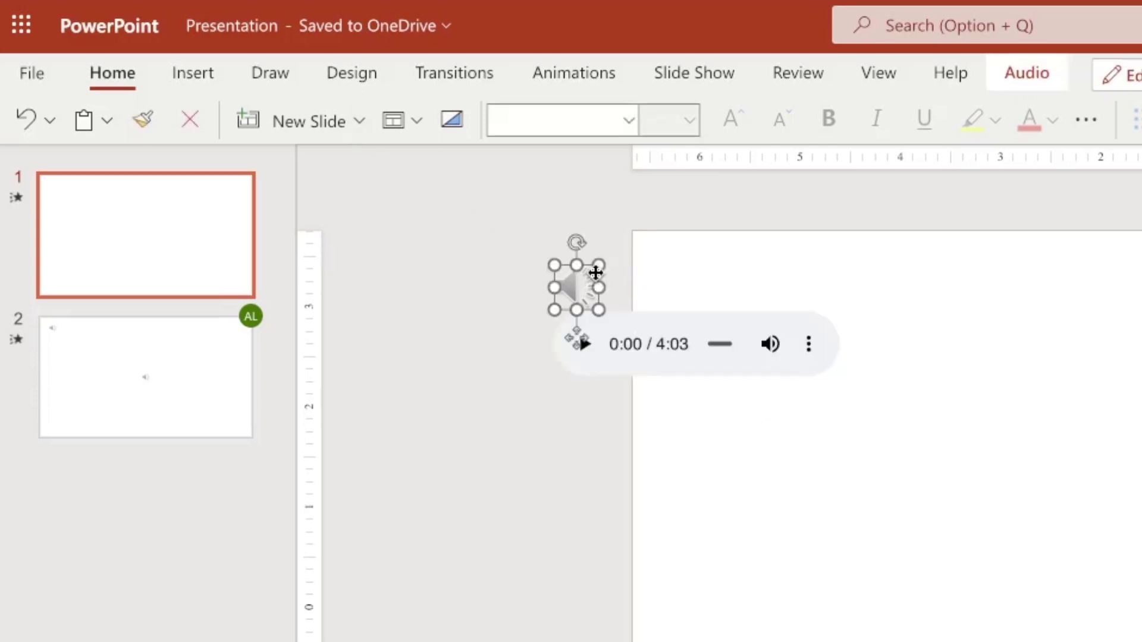
{"action": "left_click", "coordinate": [1019, 73]}
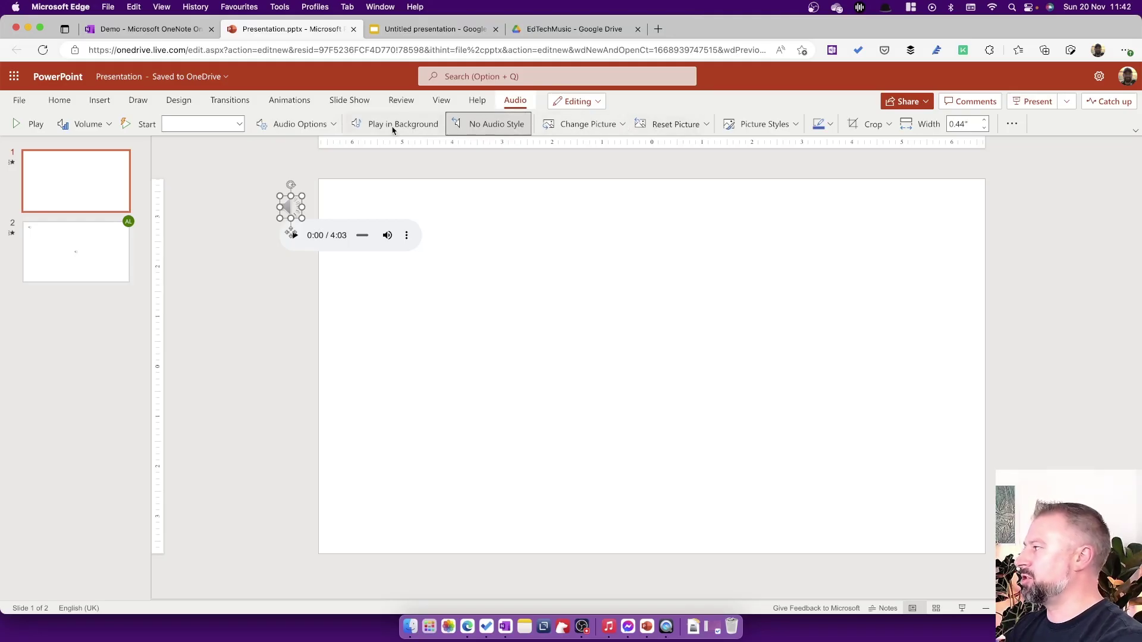
{"action": "left_click", "coordinate": [284, 282]}
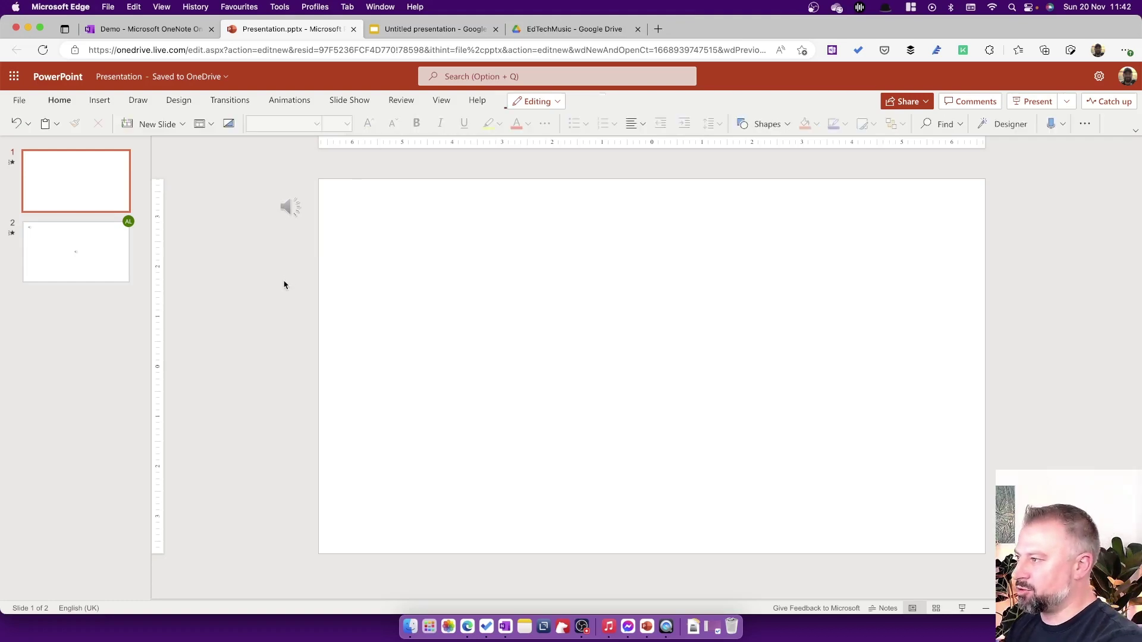
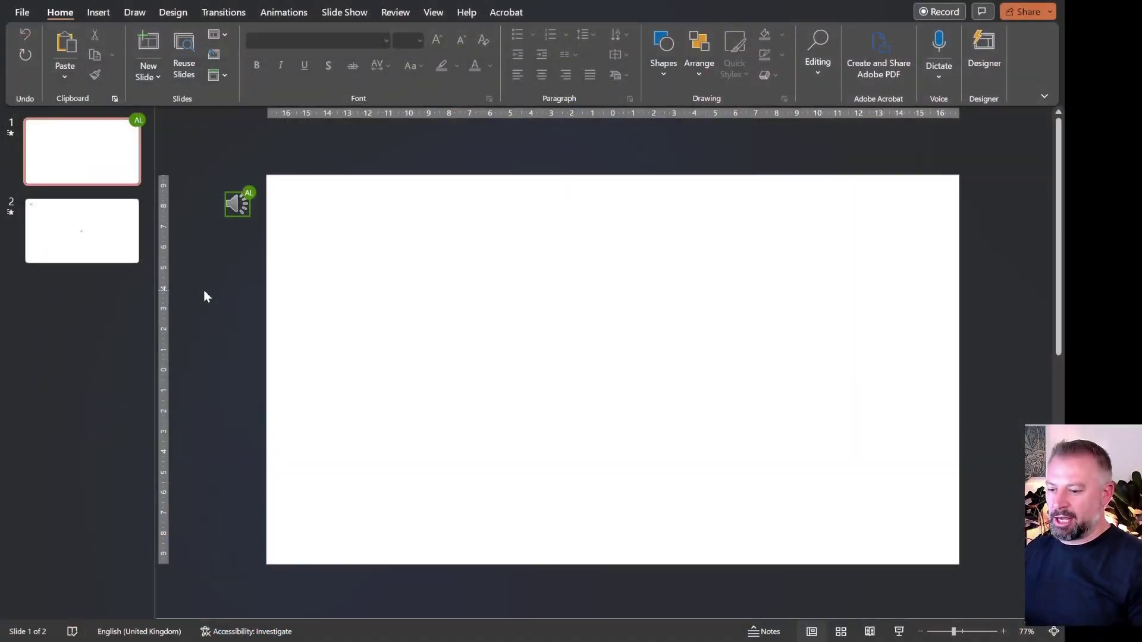
In PowerPoint for Windows, start trimming the off-slide audio clip on slide 1 and set its start time to 00:09.100
{"action": "left_click", "coordinate": [237, 203]}
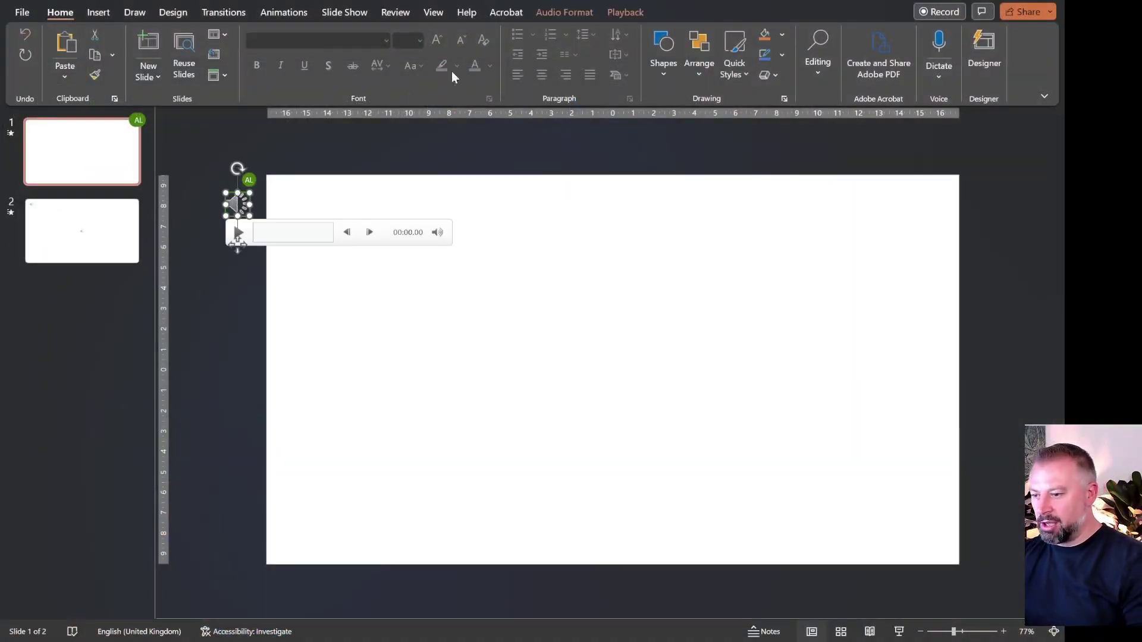
{"action": "left_click", "coordinate": [626, 15]}
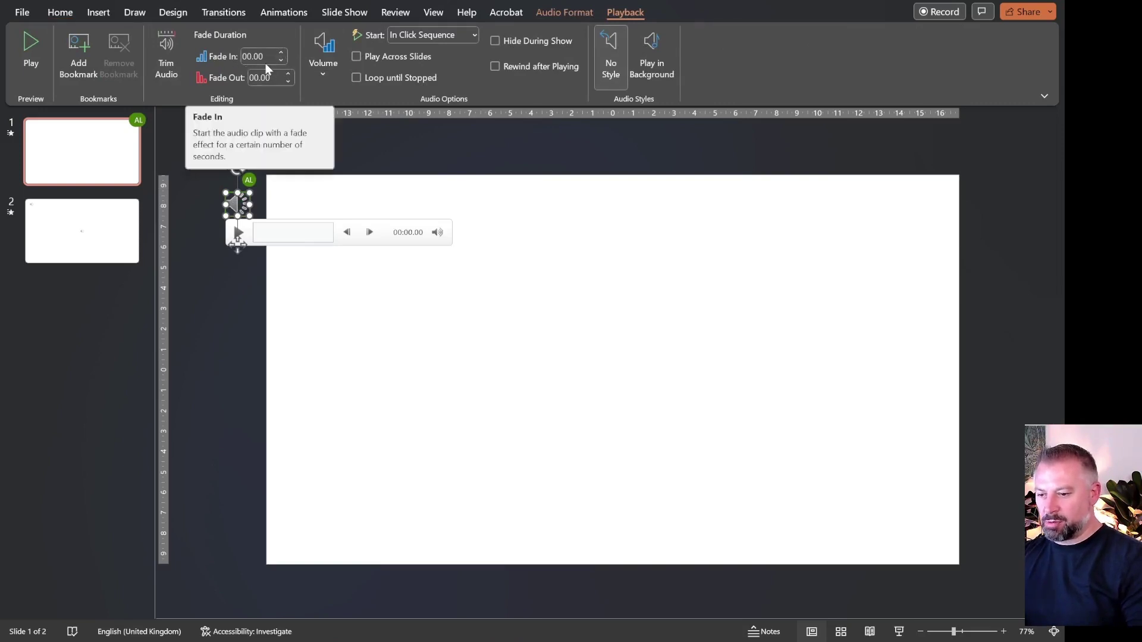
{"action": "left_click", "coordinate": [171, 46]}
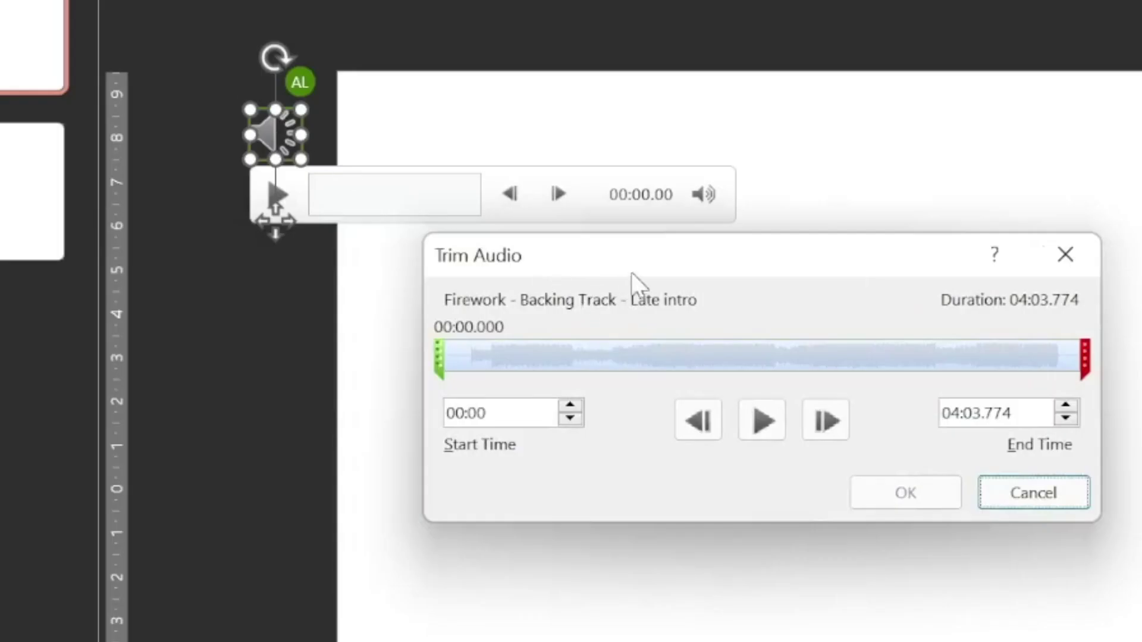
{"action": "left_click_drag", "start_coordinate": [645, 257], "coordinate": [447, 259]}
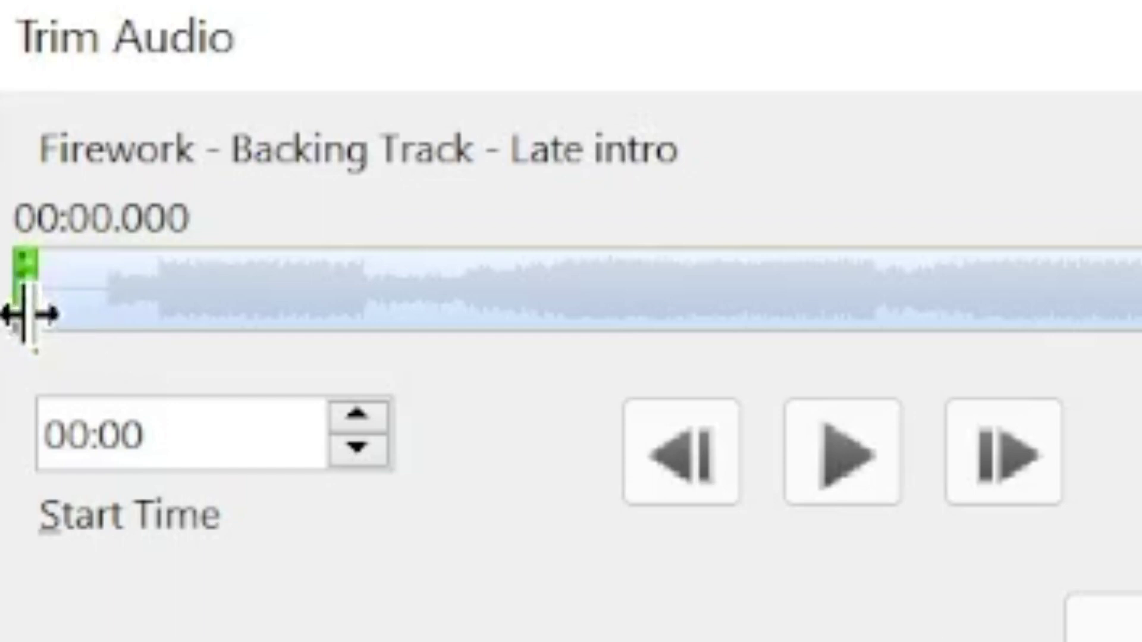
{"action": "left_click_drag", "start_coordinate": [26, 314], "coordinate": [79, 345]}
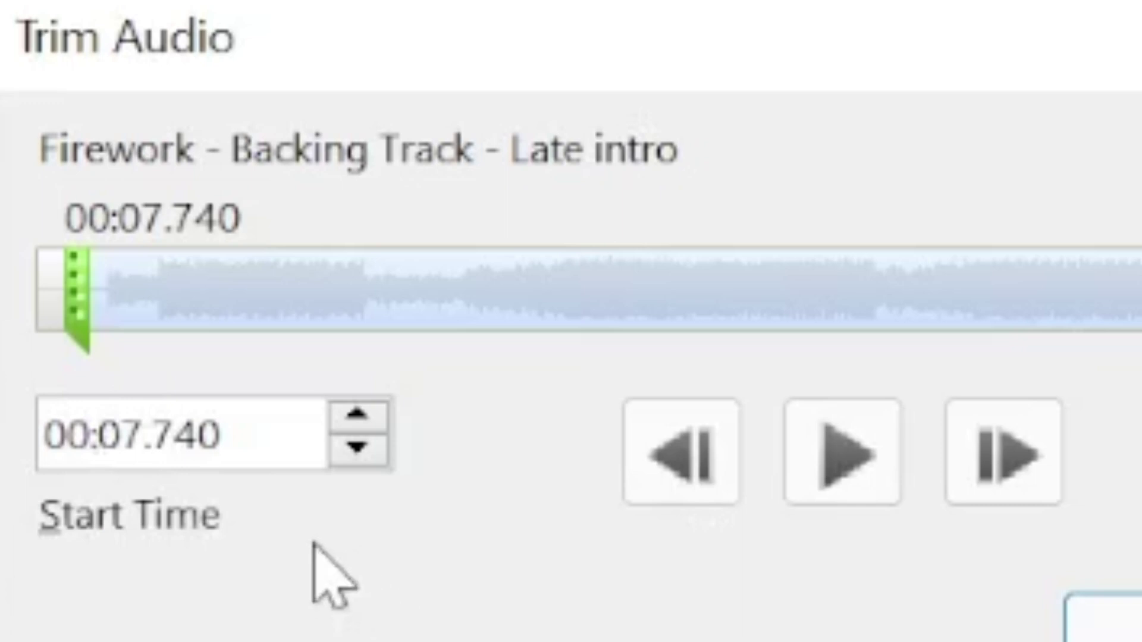
{"action": "left_click", "coordinate": [356, 414]}
{"action": "left_click", "coordinate": [358, 413]}
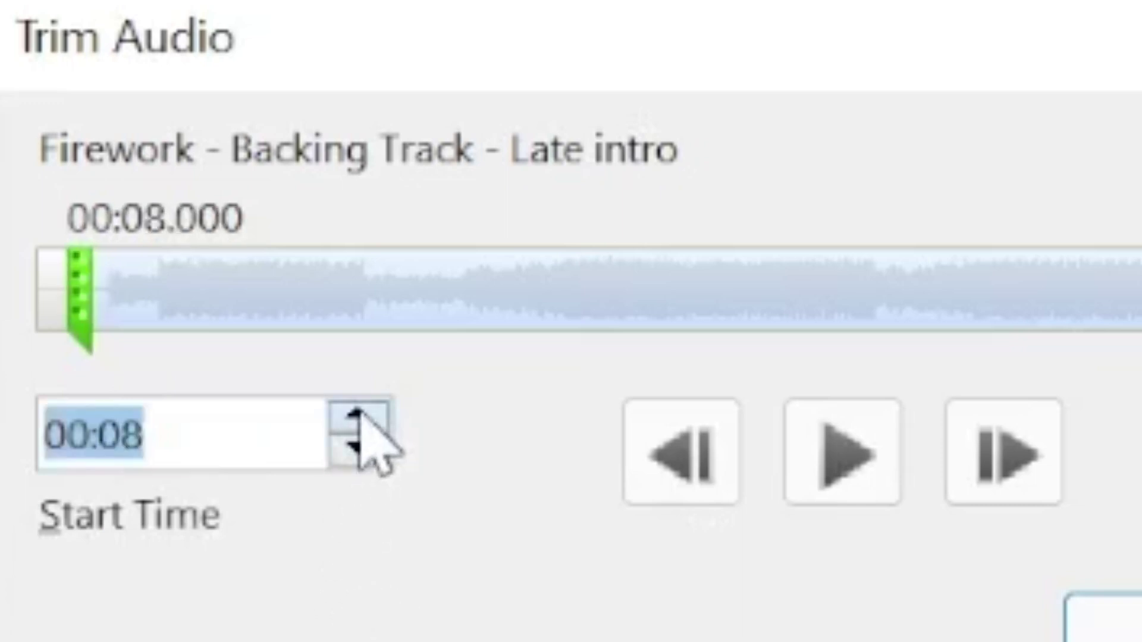
{"action": "left_click", "coordinate": [357, 415]}
{"action": "left_click", "coordinate": [356, 414]}
{"action": "left_click", "coordinate": [357, 415]}
{"action": "left_click", "coordinate": [357, 414]}
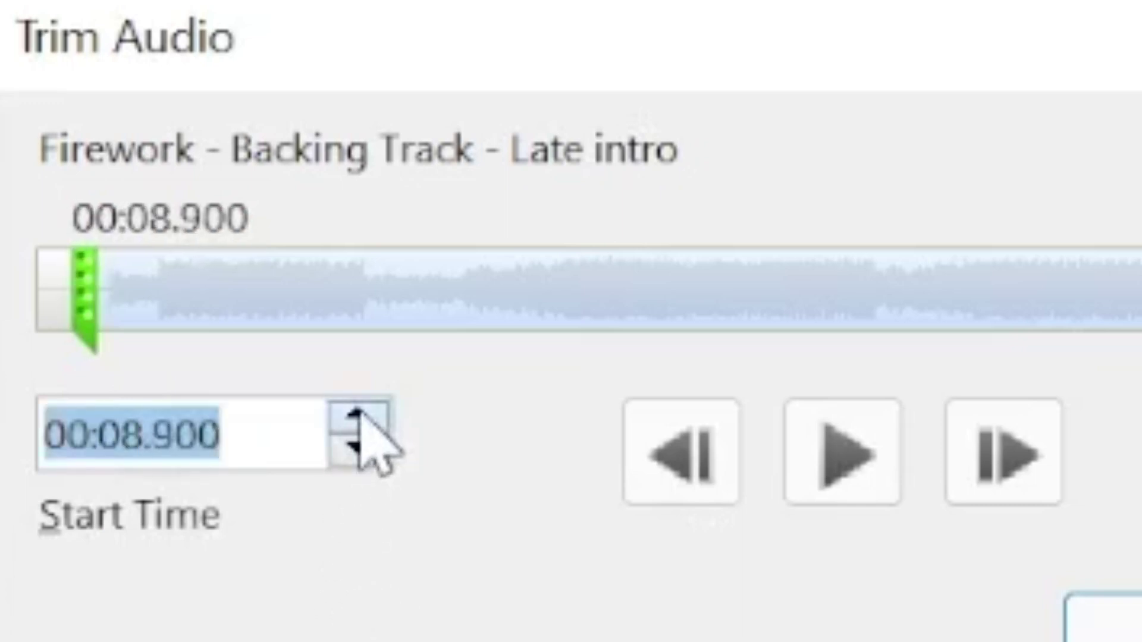
{"action": "left_click", "coordinate": [358, 415]}
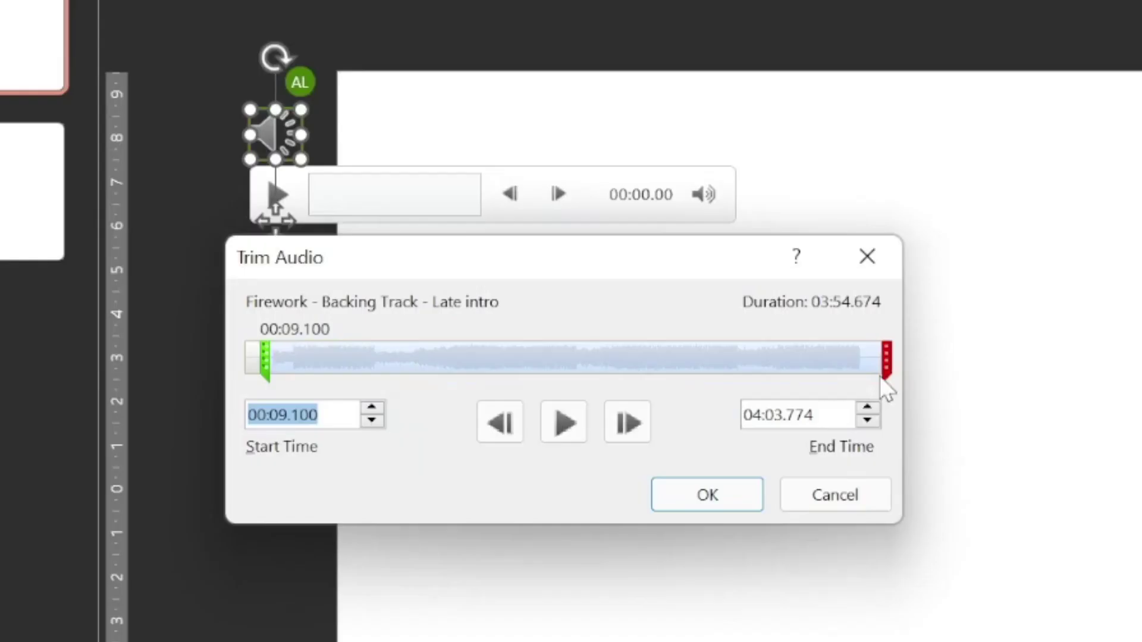
Set the audio clip's trim end time to 03:56.450 and apply the trim
{"action": "mouse_move", "coordinate": [885, 365]}
{"action": "left_mouse_down"}
{"action": "mouse_move", "coordinate": [863, 390]}
{"action": "mouse_move", "coordinate": [862, 368]}
{"action": "mouse_move", "coordinate": [864, 381]}
{"action": "left_mouse_up"}
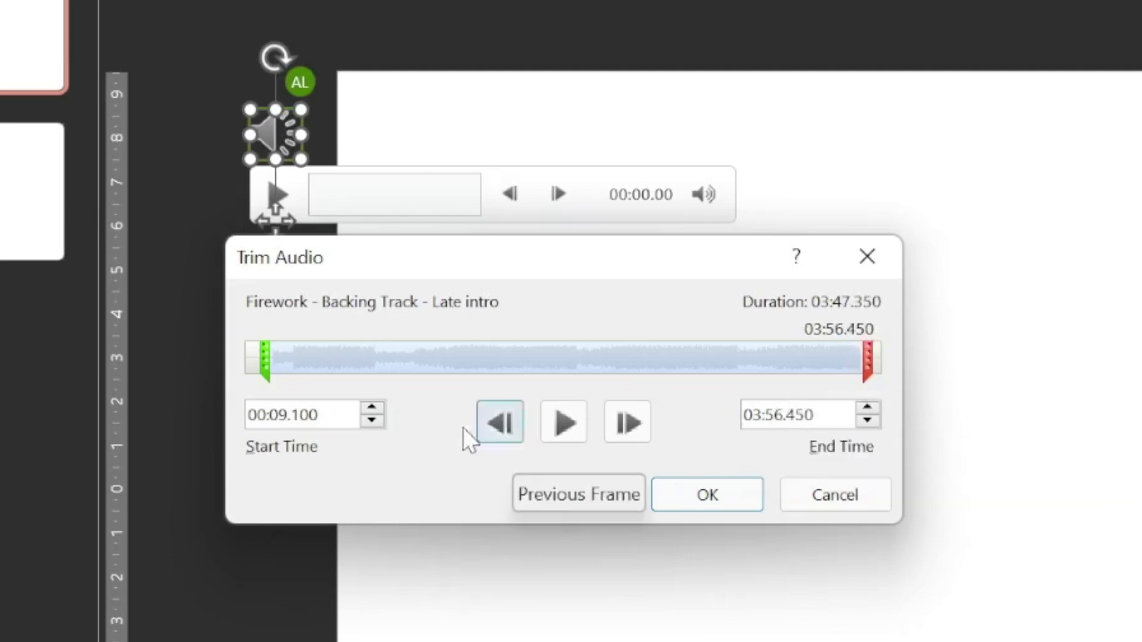
{"action": "mouse_move", "coordinate": [268, 369]}
{"action": "left_mouse_down"}
{"action": "mouse_move", "coordinate": [255, 374]}
{"action": "mouse_move", "coordinate": [267, 379]}
{"action": "left_mouse_up"}
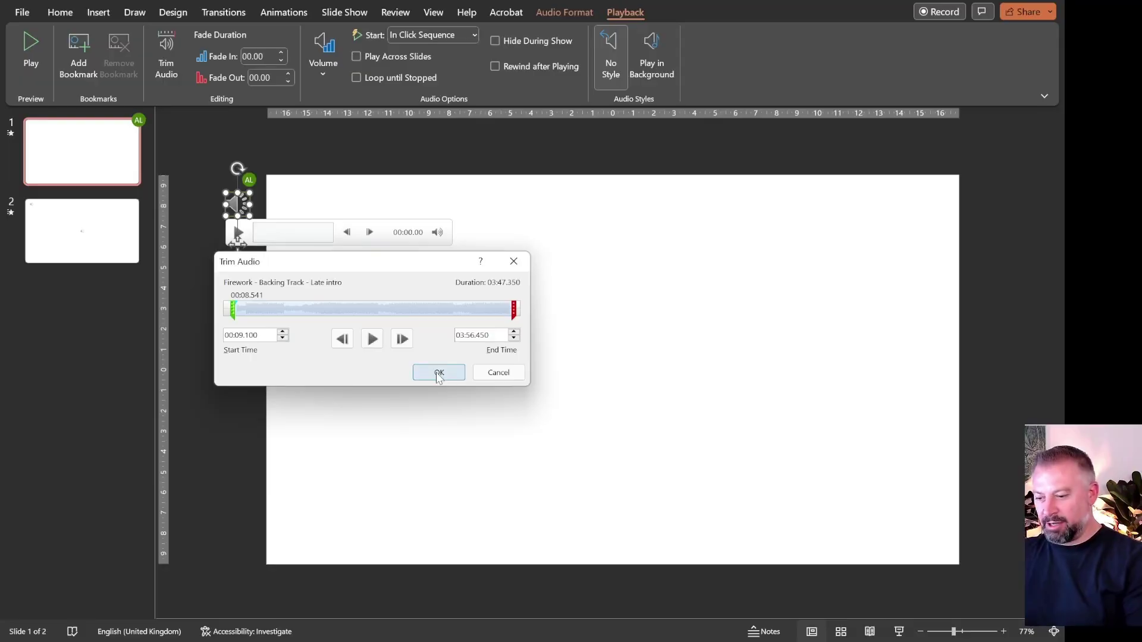
{"action": "left_click", "coordinate": [438, 373]}
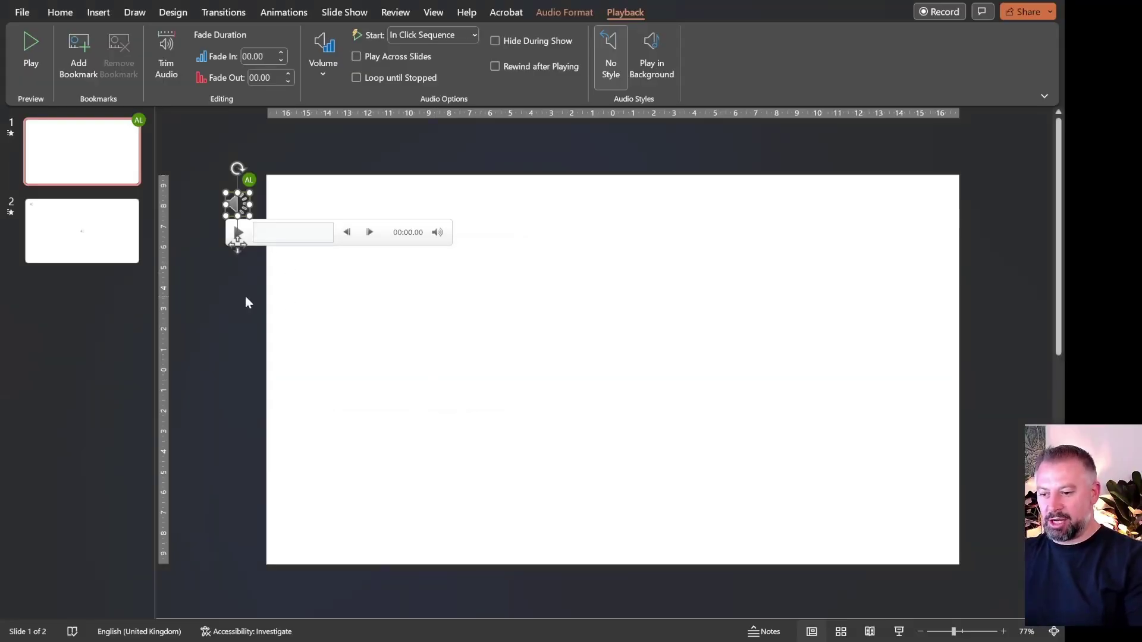
{"action": "left_click", "coordinate": [168, 60]}
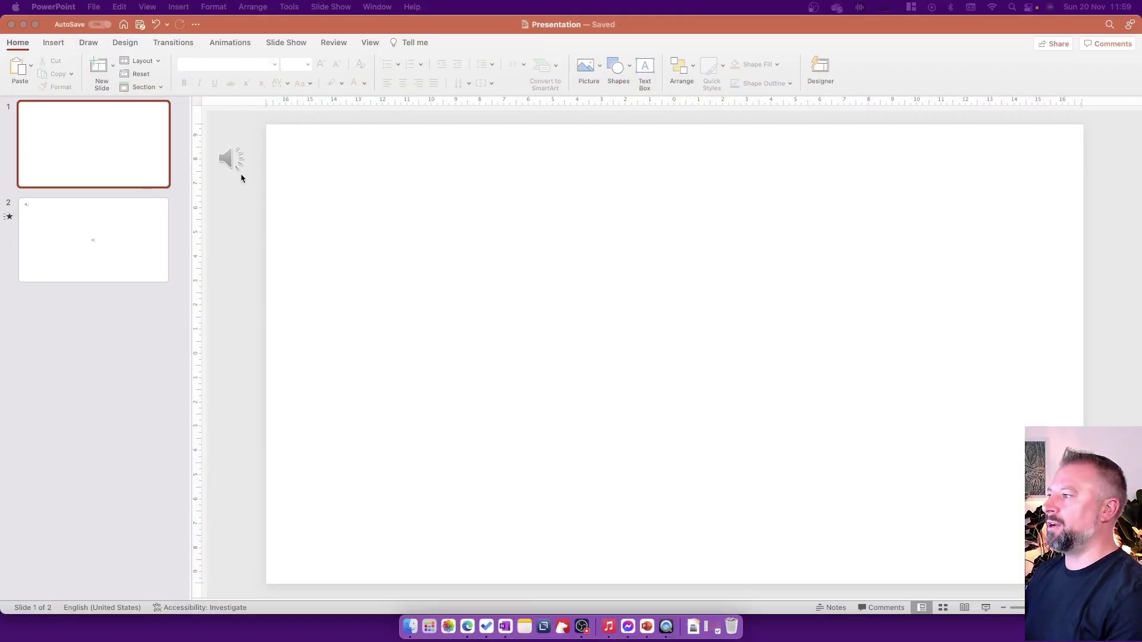
In PowerPoint for Mac, trim the start of the off-slide audio clip on slide 1 to about 0:17.5
{"action": "left_click", "coordinate": [232, 160]}
{"action": "left_click", "coordinate": [233, 159]}
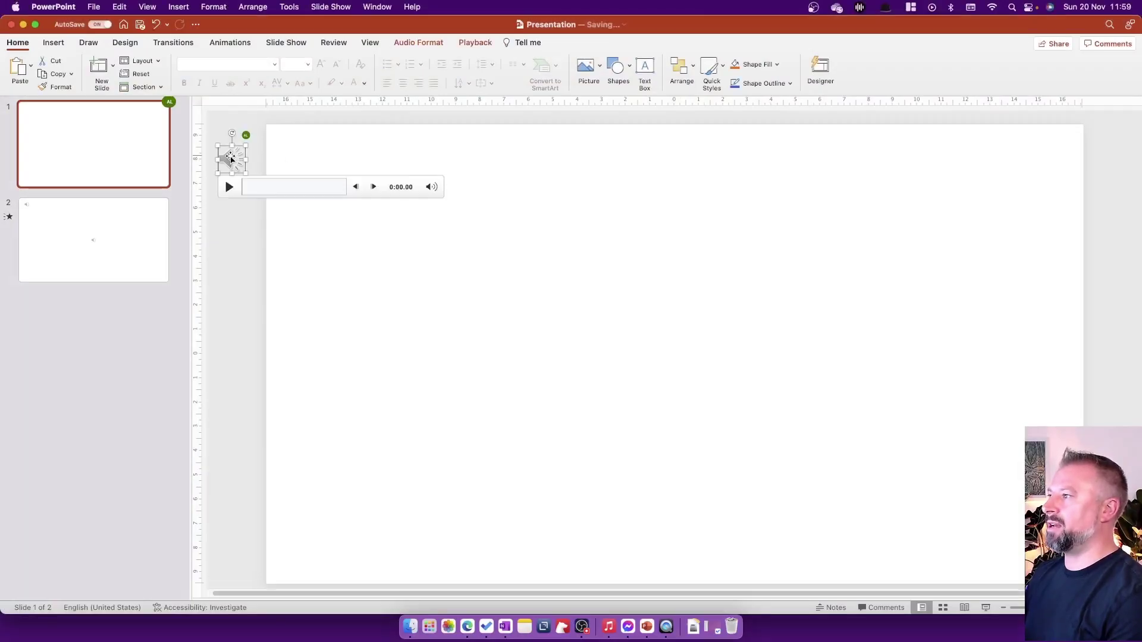
{"action": "left_click", "coordinate": [474, 42]}
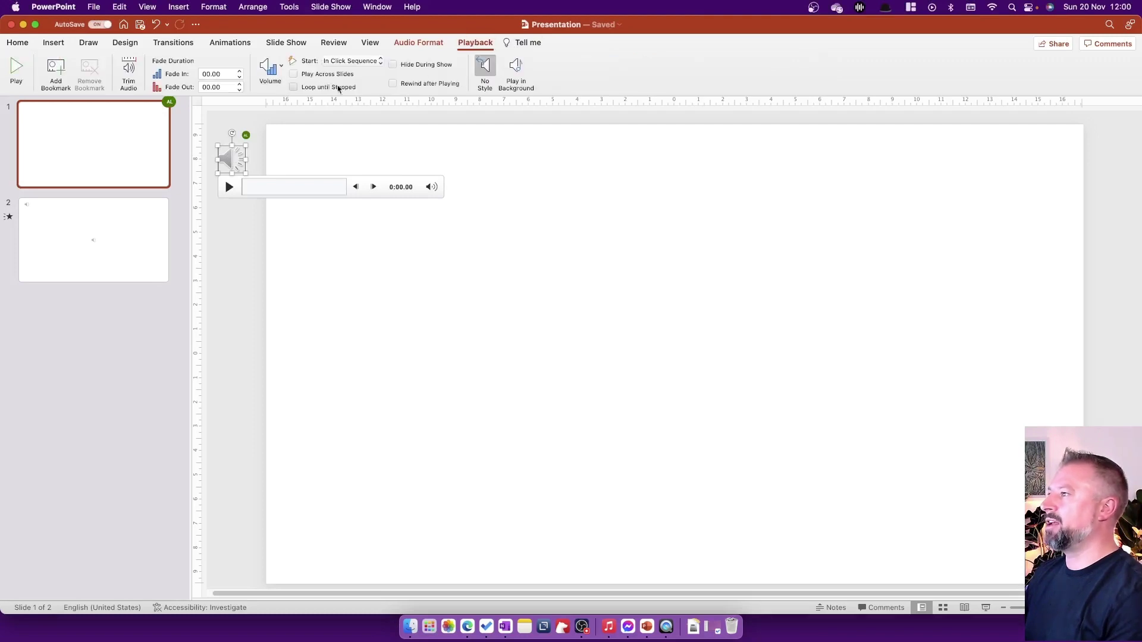
{"action": "left_click", "coordinate": [129, 75]}
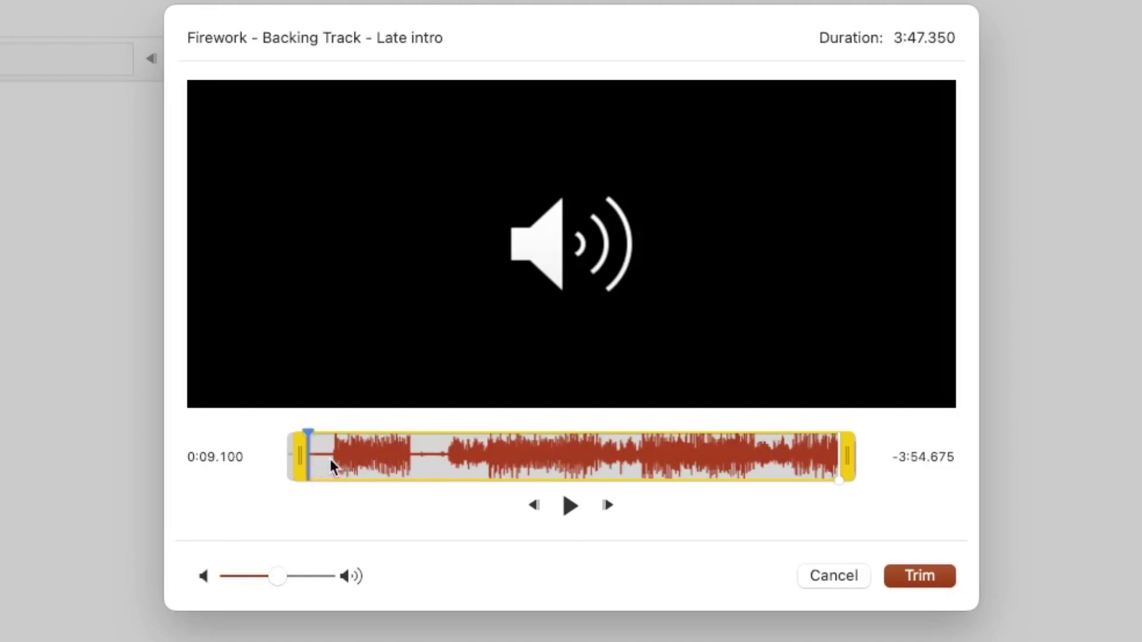
{"action": "left_click_drag", "start_coordinate": [302, 454], "coordinate": [331, 459]}
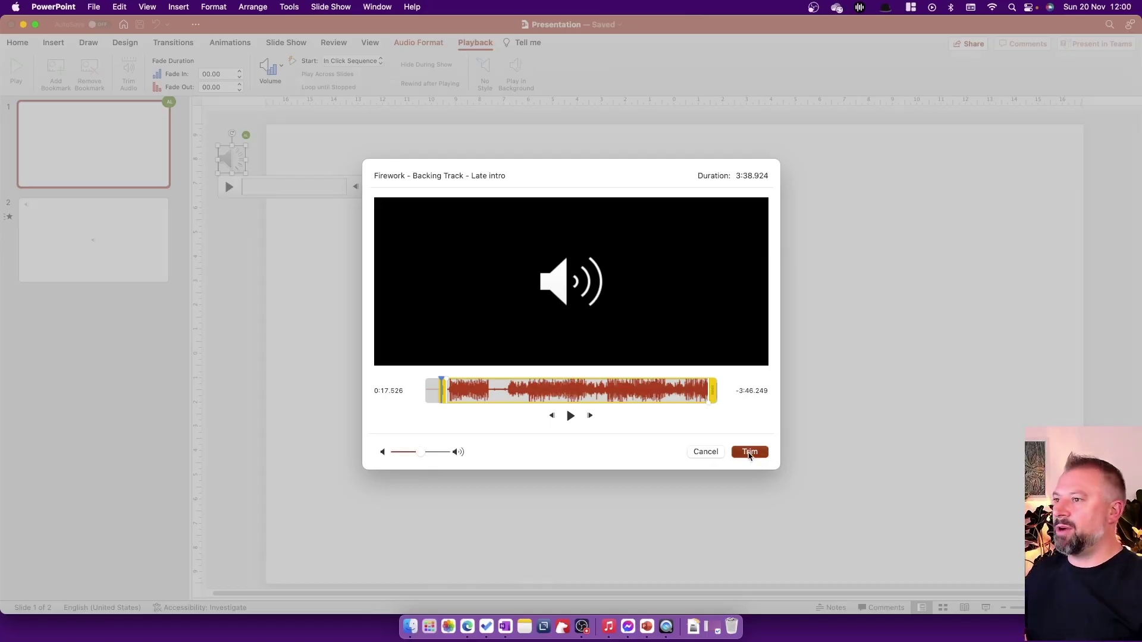
{"action": "left_click", "coordinate": [917, 577]}
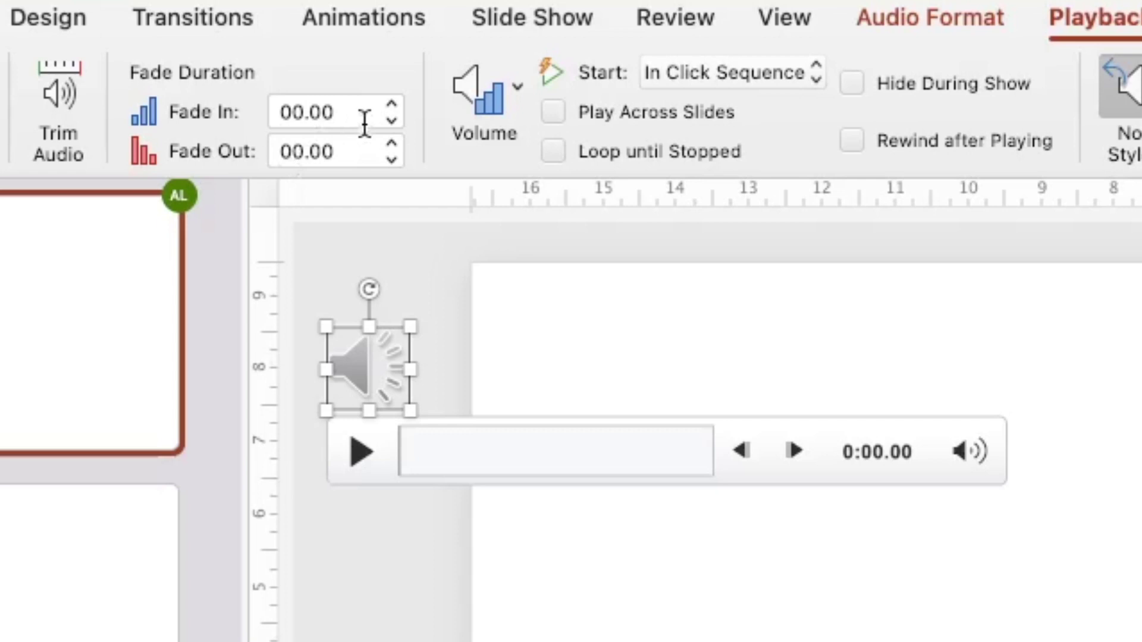
Set the selected audio clip's fade-in duration to 01.75
{"action": "left_click", "coordinate": [393, 106]}
{"action": "left_click", "coordinate": [392, 106]}
{"action": "left_click", "coordinate": [392, 106]}
{"action": "left_click", "coordinate": [392, 106]}
{"action": "left_click", "coordinate": [392, 105]}
{"action": "left_click", "coordinate": [391, 105]}
{"action": "left_click", "coordinate": [391, 105]}
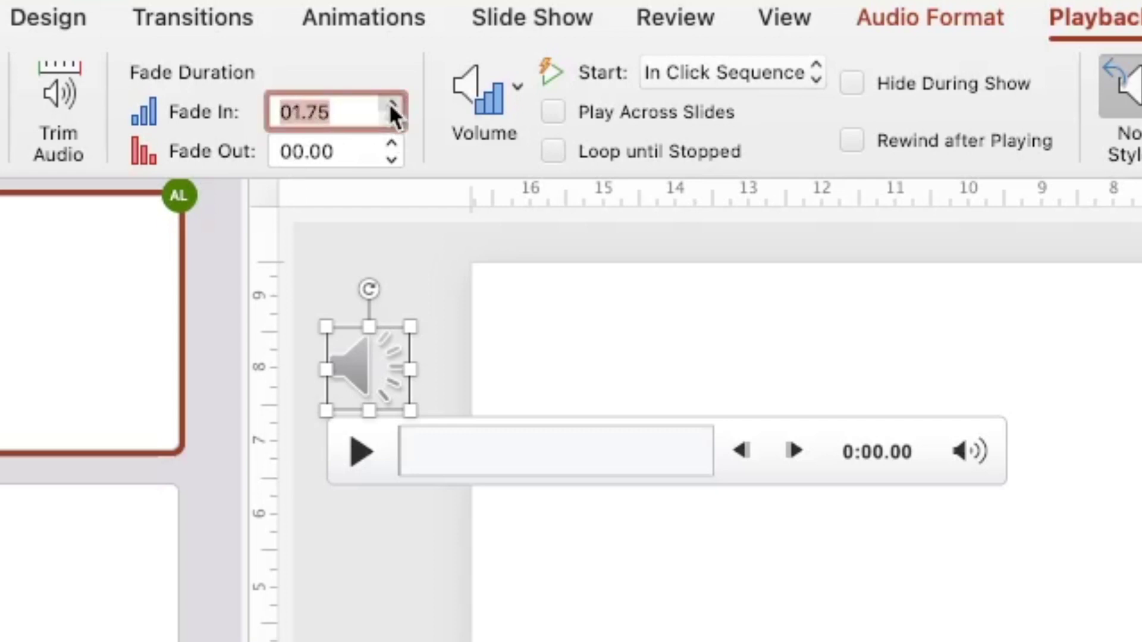
Set the audio clip's fade-out duration to 02.00 and raise its fade-in by one increment
{"action": "left_click", "coordinate": [392, 144]}
{"action": "left_click", "coordinate": [392, 144]}
{"action": "left_click", "coordinate": [392, 141]}
{"action": "left_click", "coordinate": [392, 142]}
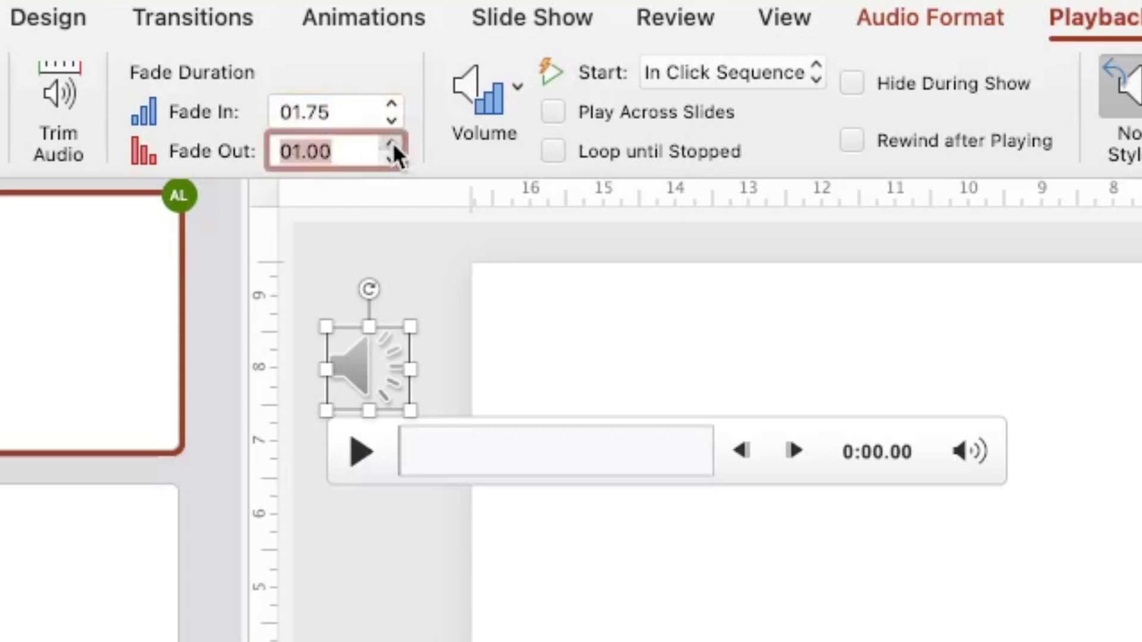
{"action": "left_click", "coordinate": [393, 141]}
{"action": "left_click", "coordinate": [393, 141]}
{"action": "left_click", "coordinate": [392, 140]}
{"action": "left_click", "coordinate": [393, 141]}
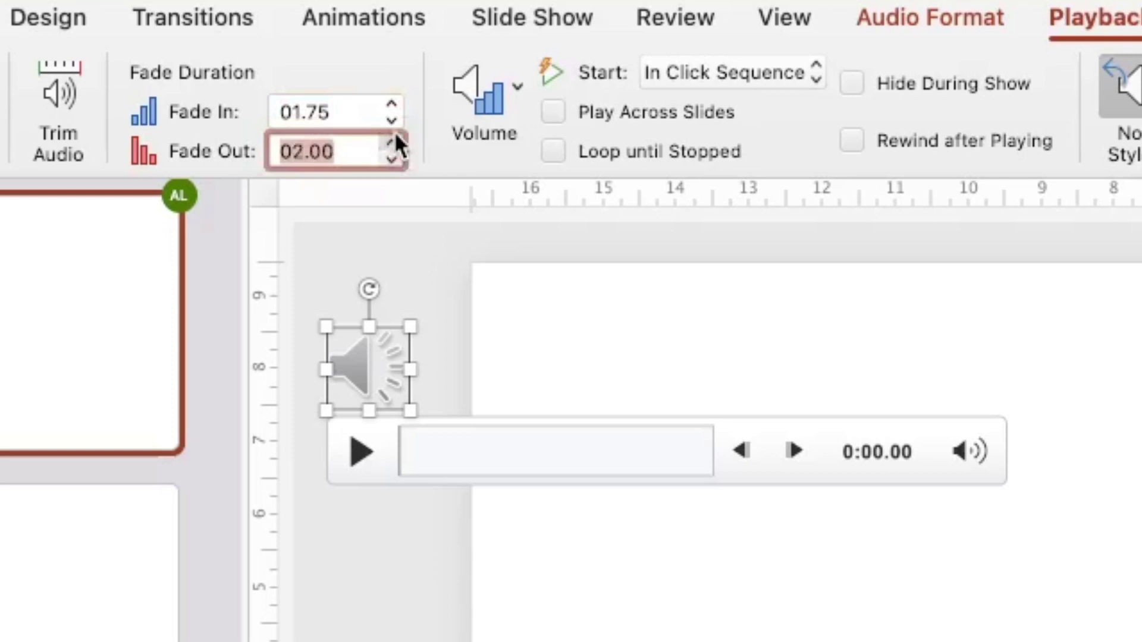
{"action": "left_click", "coordinate": [390, 104]}
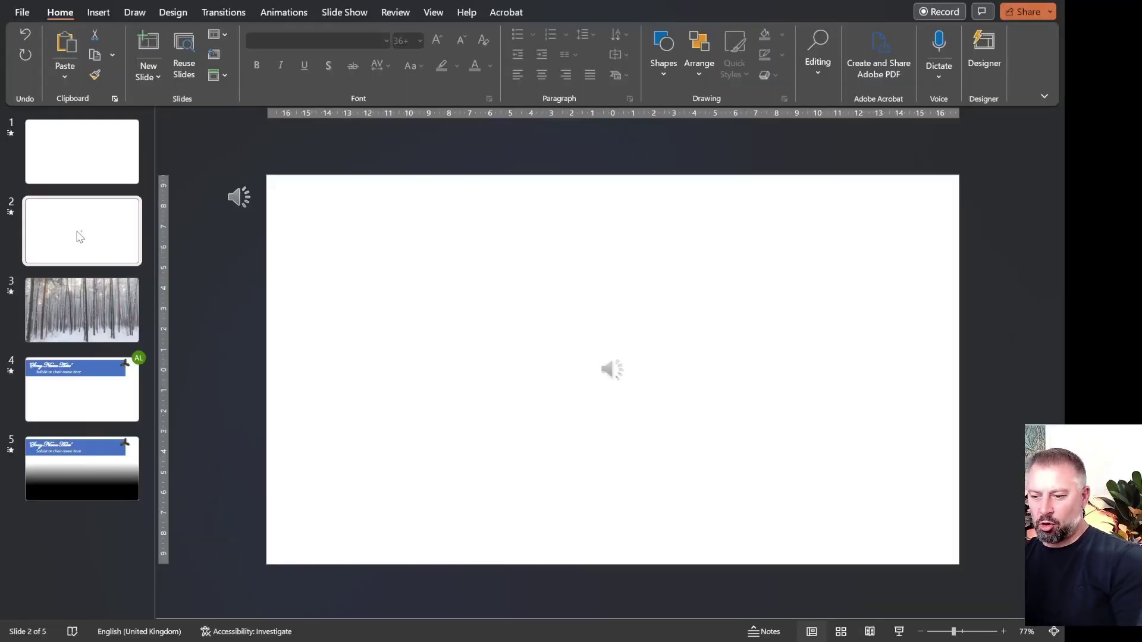
In PowerPoint for Windows, examine the off-slide audio icons on slides 3 to 5, plus the forest picture and gradient shape
{"action": "left_click", "coordinate": [85, 301]}
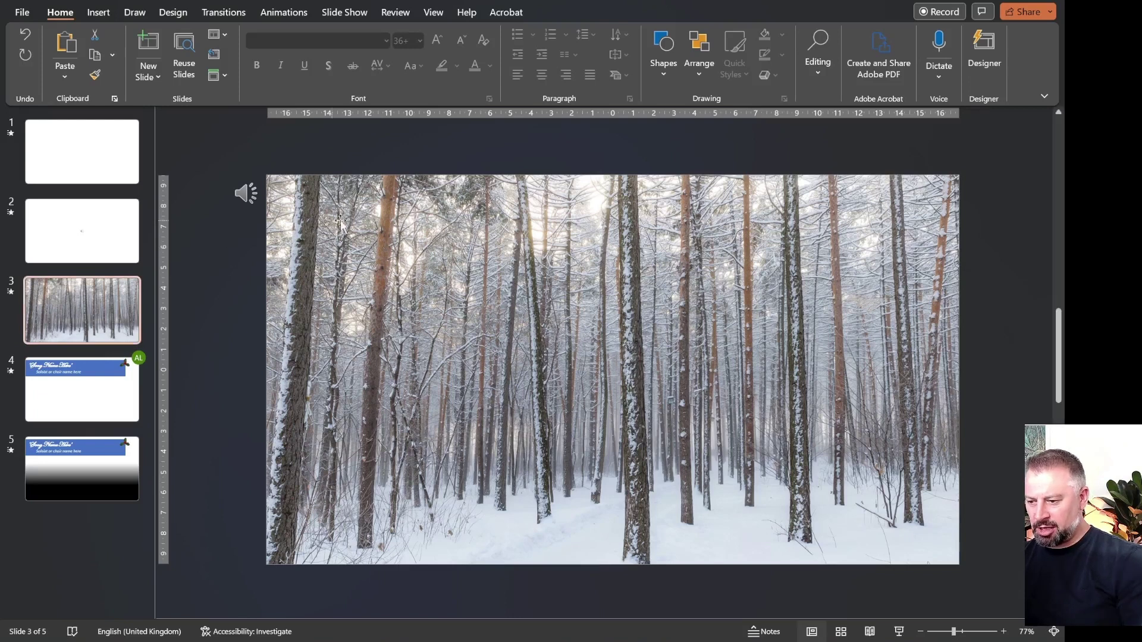
{"action": "left_click", "coordinate": [449, 241]}
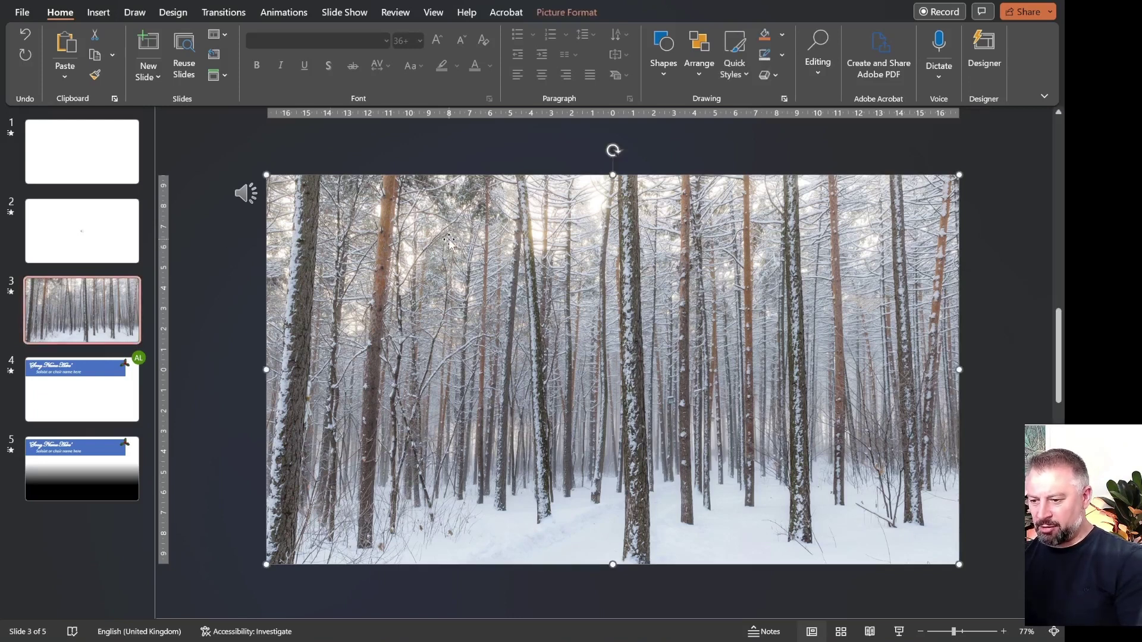
{"action": "mouse_move", "coordinate": [416, 238]}
{"action": "left_mouse_down"}
{"action": "mouse_move", "coordinate": [530, 204]}
{"action": "mouse_move", "coordinate": [417, 238]}
{"action": "left_mouse_up"}
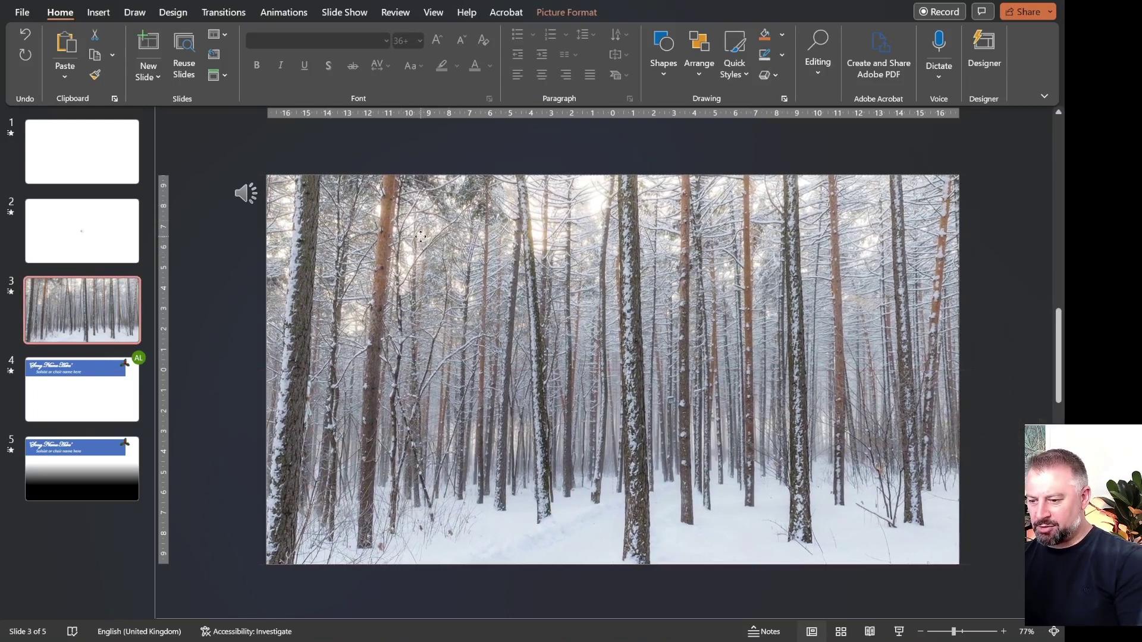
{"action": "left_click", "coordinate": [217, 299]}
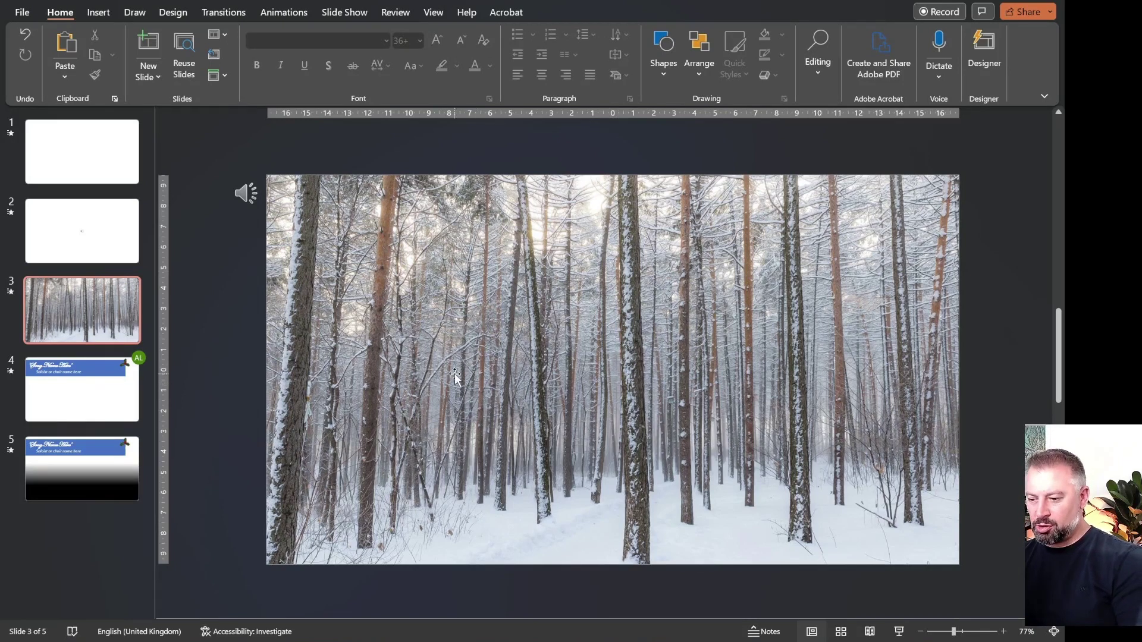
{"action": "mouse_move", "coordinate": [244, 187]}
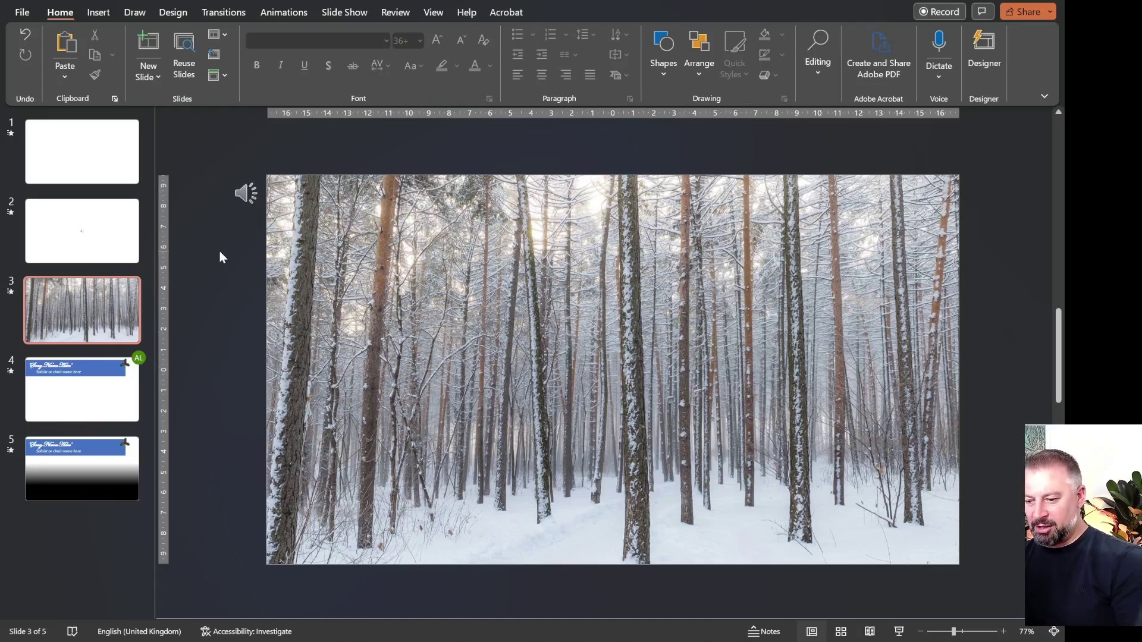
{"action": "left_click", "coordinate": [104, 400]}
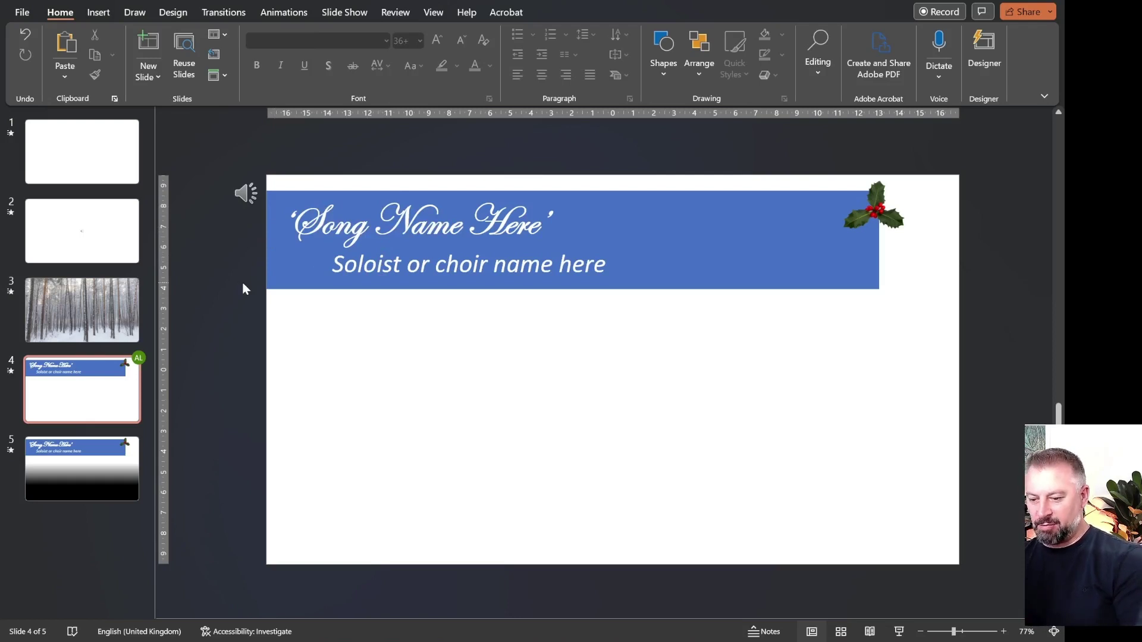
{"action": "left_click", "coordinate": [103, 458]}
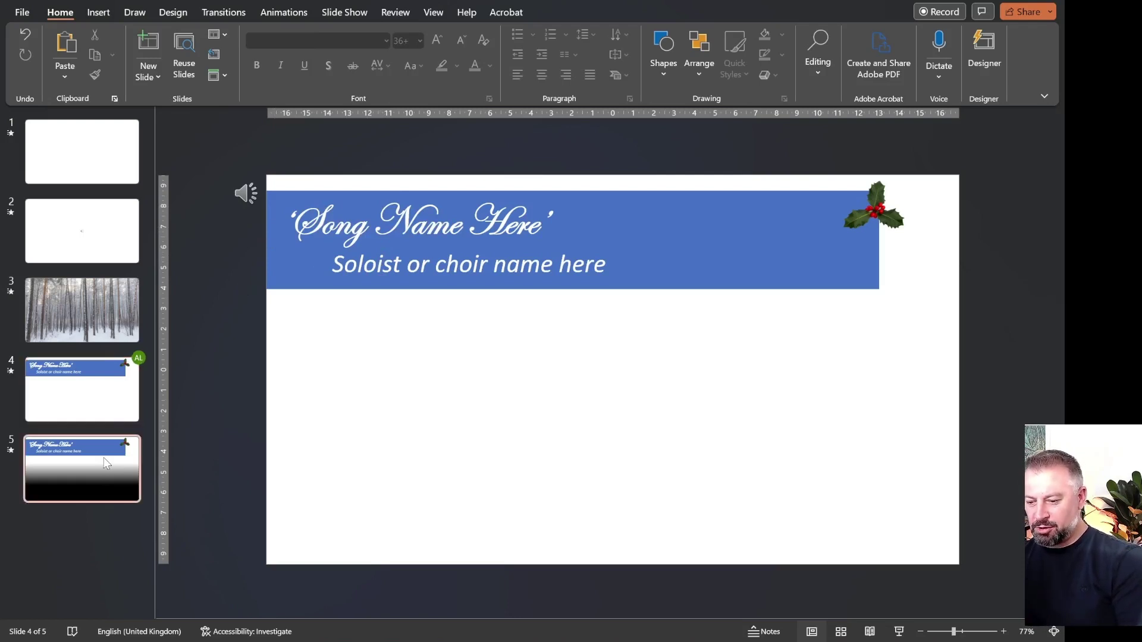
{"action": "left_click", "coordinate": [307, 445]}
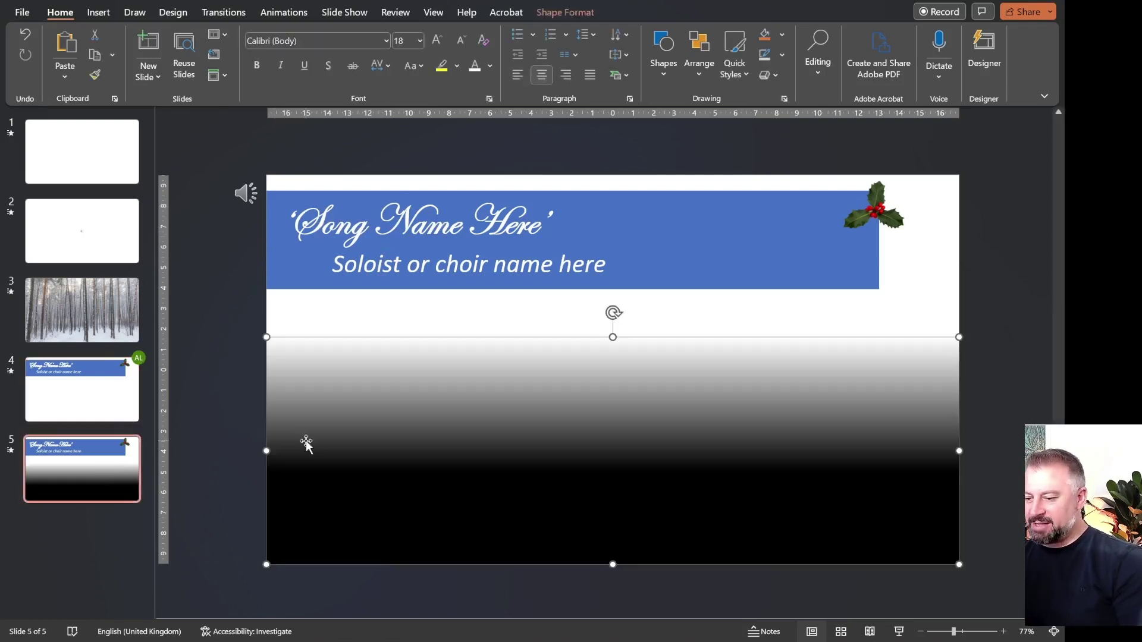
{"action": "left_click", "coordinate": [202, 368]}
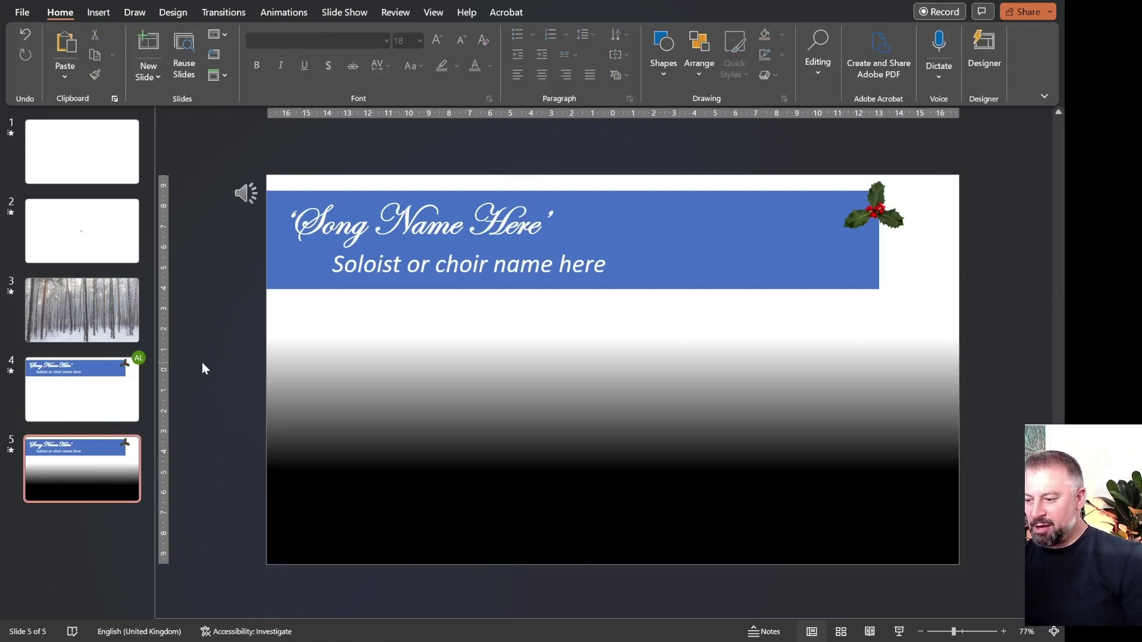